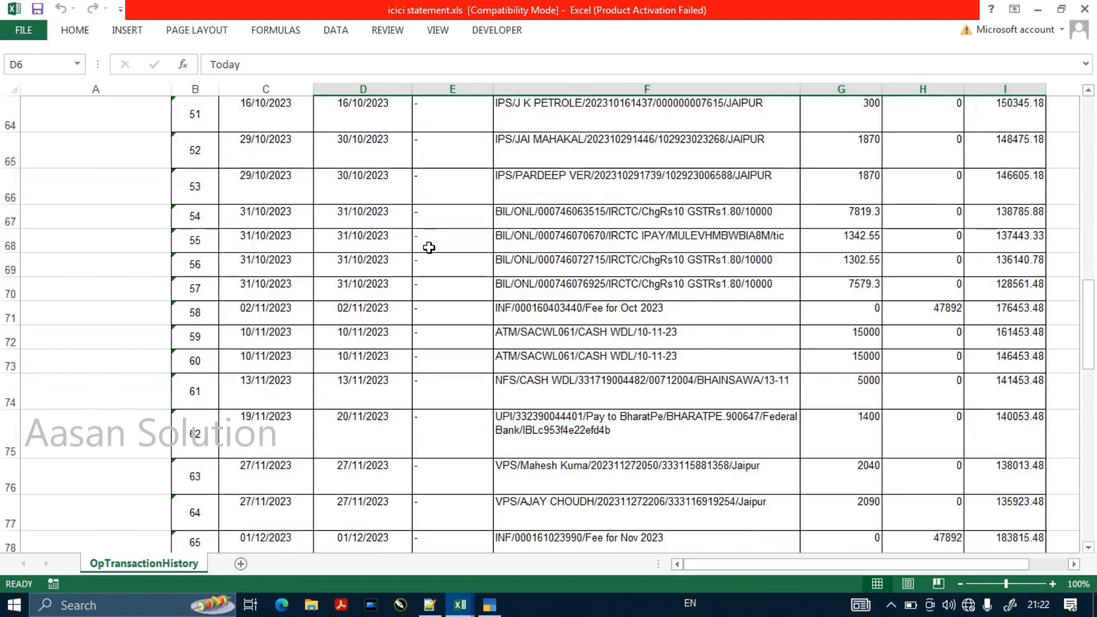
# Step: Review the beginning of the ICICI statement, including its DETAILED STATEMENT heading, and compare the bank statement sample workbook
pyautogui.scroll(20, 428, 250)
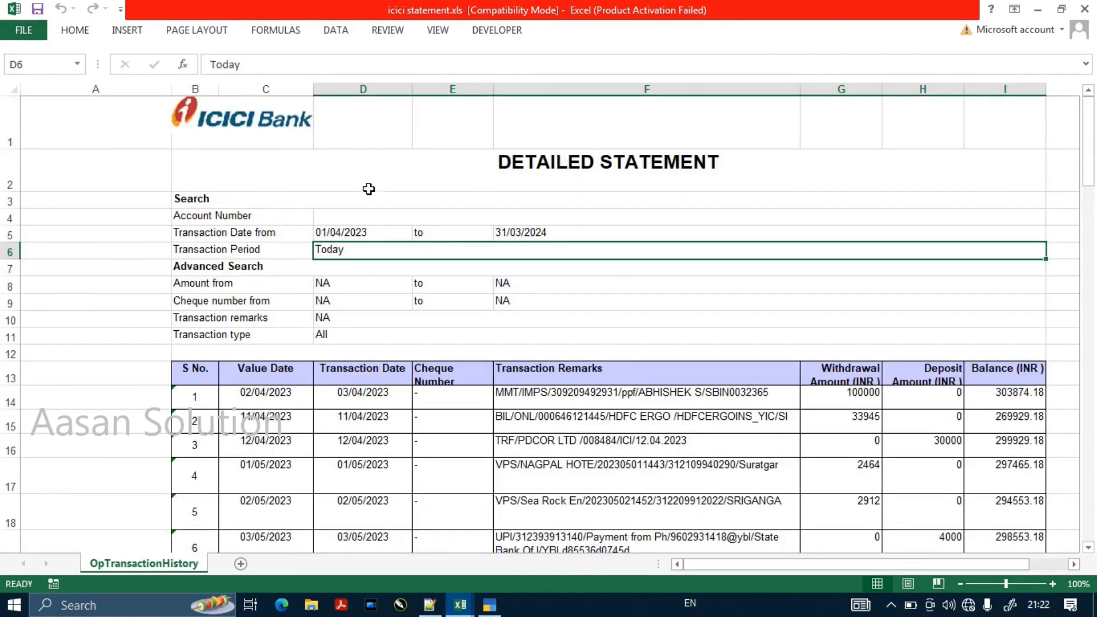
pyautogui.click(338, 159)
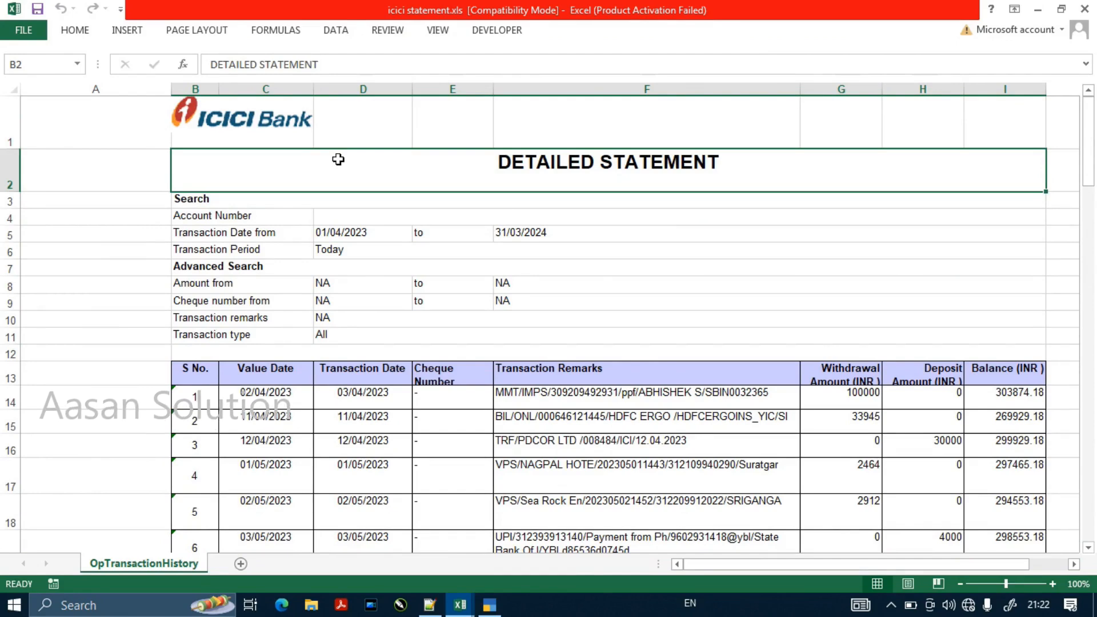
pyautogui.hotkey('alt', 'Tab')
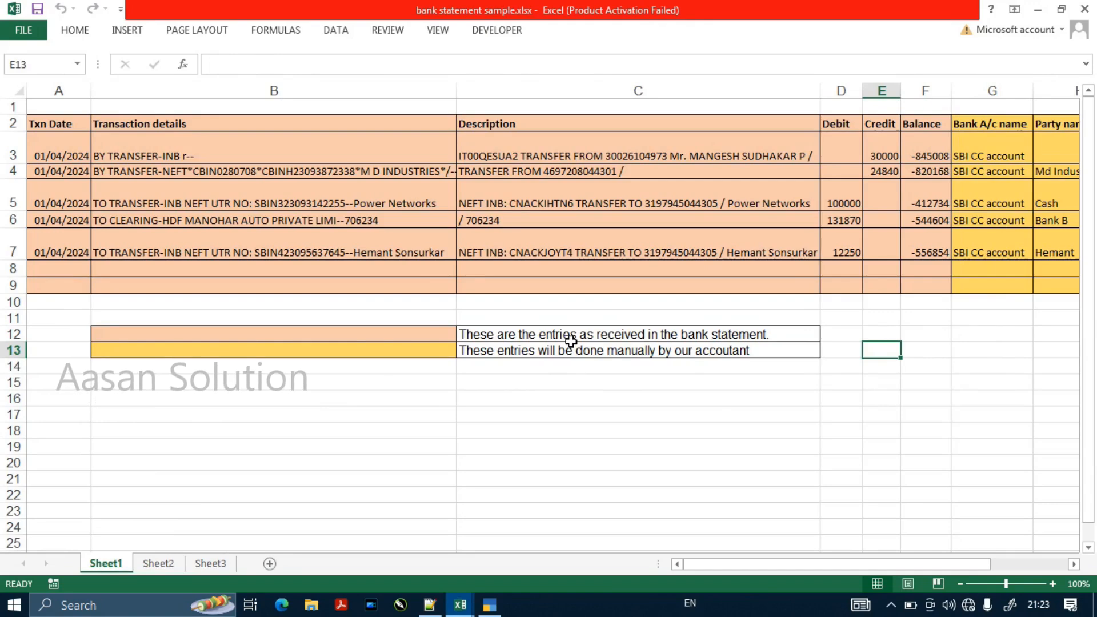
# Step: Switch to TallyPrime, view the vouchers of the Suspense ledger, and leave the ledger report
pyautogui.click(493, 605)
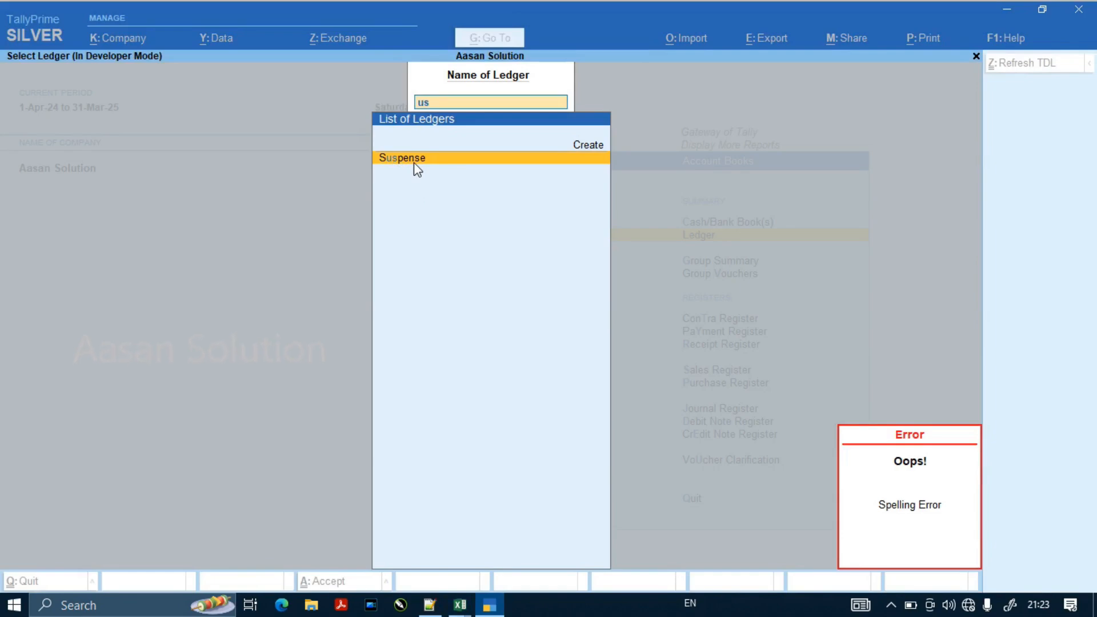
pyautogui.click(465, 166)
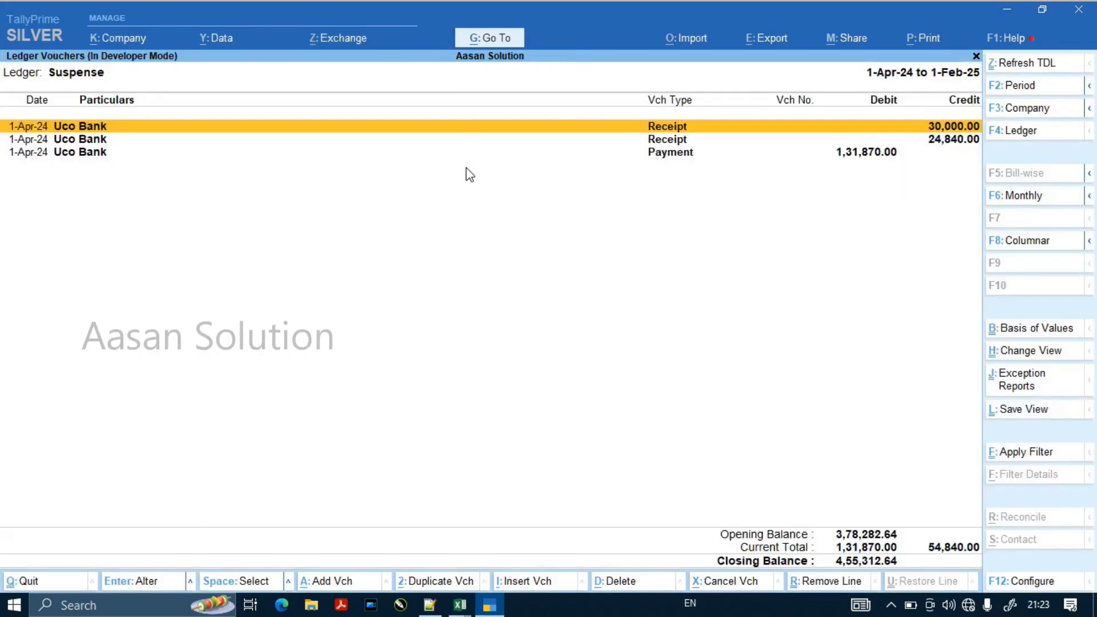
pyautogui.press('Escape')
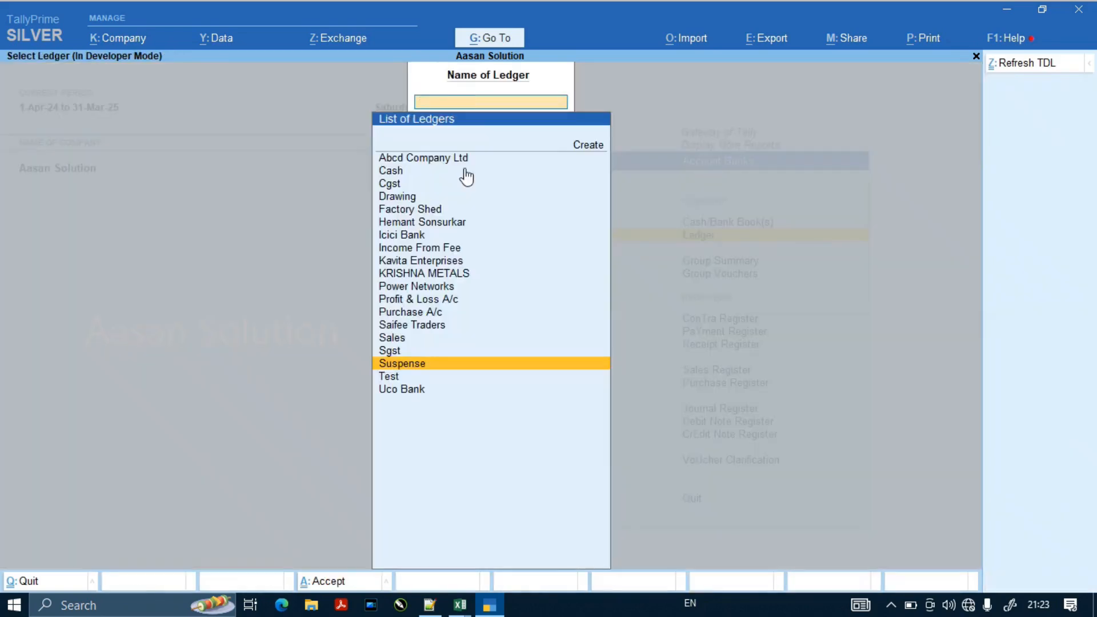
pyautogui.press('Escape')
pyautogui.press('Escape')
pyautogui.press('Escape')
pyautogui.press('Escape')
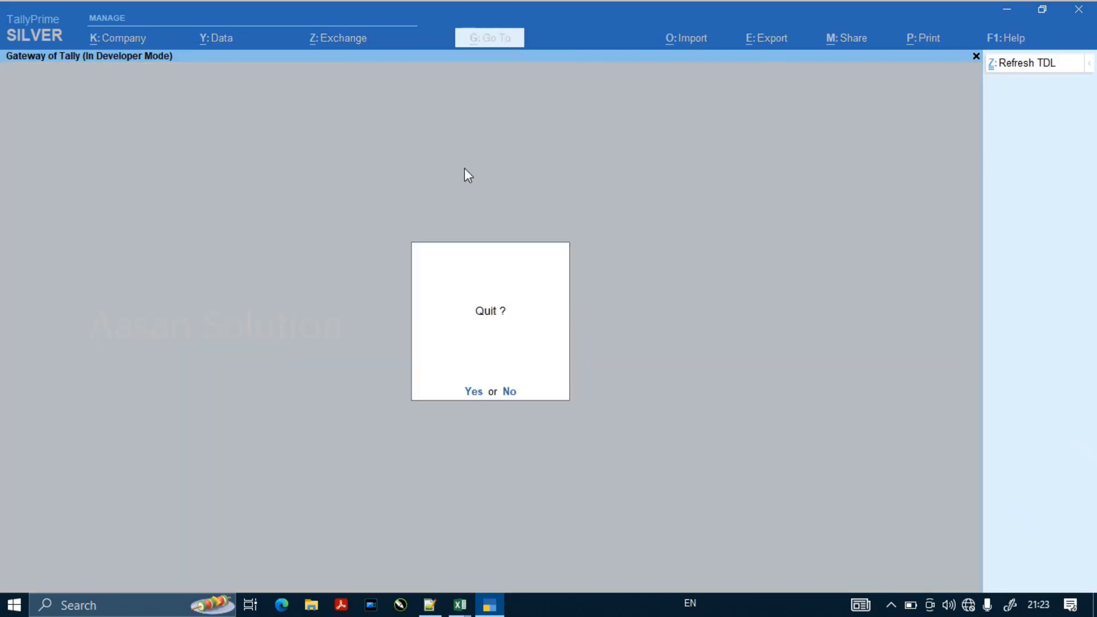
# Step: Open the Suspense ledger for alteration
pyautogui.press('n')
pyautogui.press('Down')
pyautogui.press('Return')
pyautogui.write('s')
pyautogui.press('BackSpace')
pyautogui.press('Down')
pyautogui.press('Return')
pyautogui.click(464, 166)
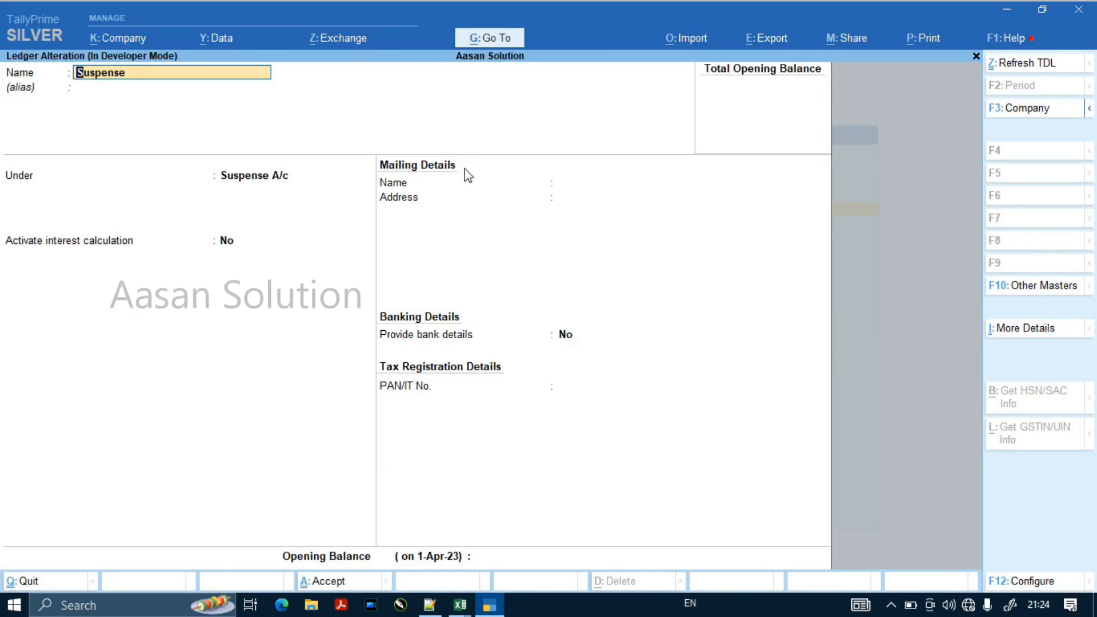
# Step: Clear the alias of the Suspense ledger, accept the ledger and return to the Gateway of Tally
pyautogui.press('Return')
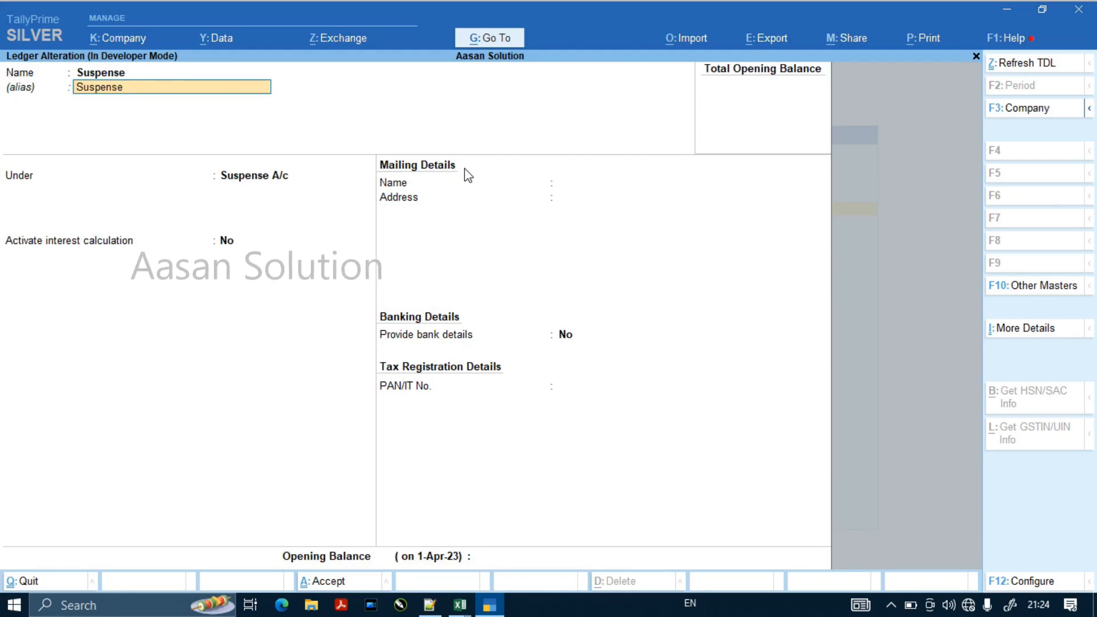
pyautogui.press('BackSpace')
pyautogui.press('BackSpace')
pyautogui.press('BackSpace')
pyautogui.press('BackSpace')
pyautogui.press('BackSpace')
pyautogui.press('BackSpace')
pyautogui.press('BackSpace')
pyautogui.press('BackSpace')
pyautogui.hotkey('ctrl', 'a')
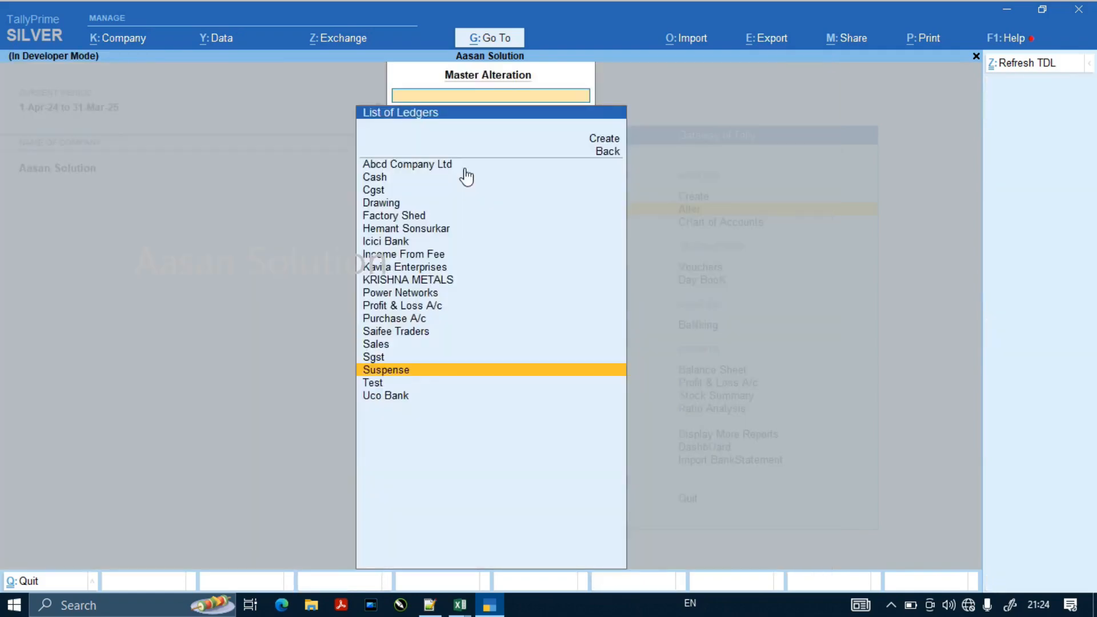
pyautogui.press('Escape')
pyautogui.press('Up')
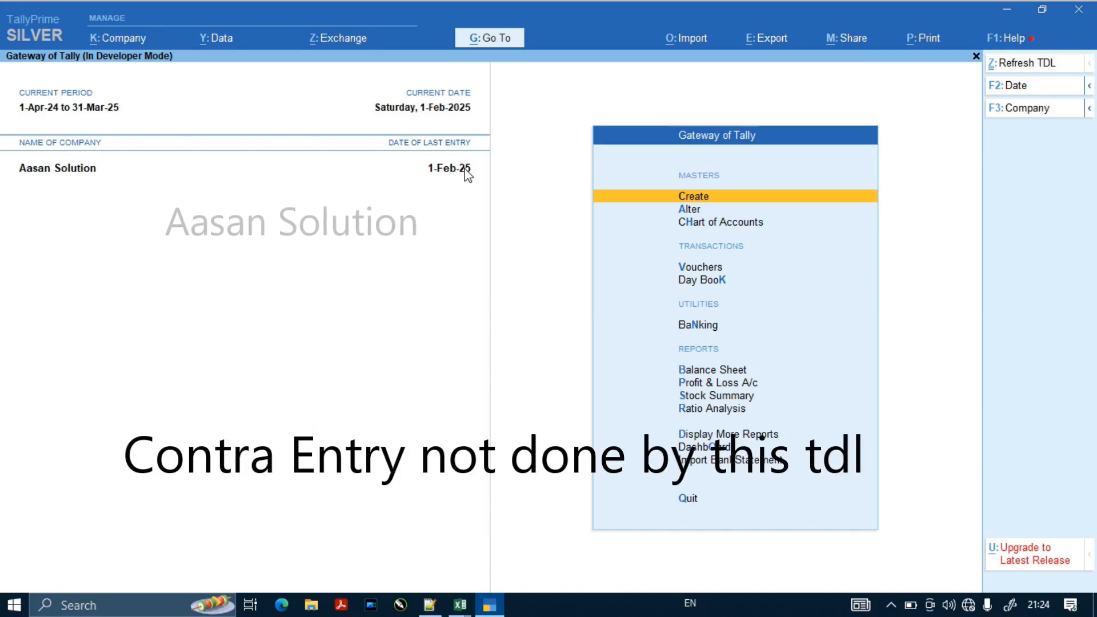
pyautogui.press('d')
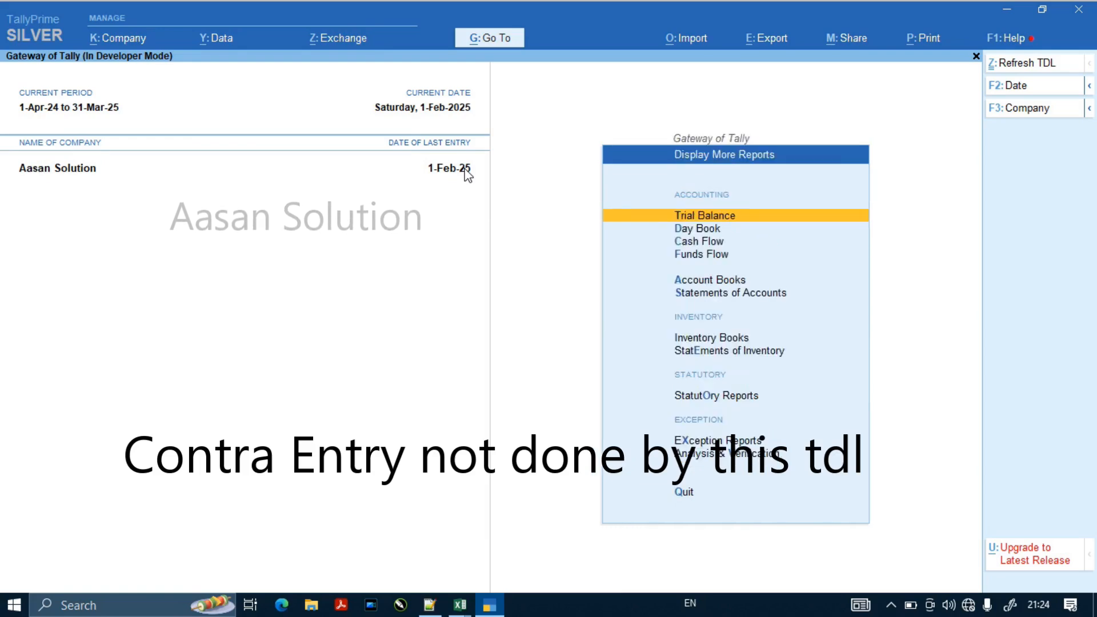
pyautogui.press('d')
pyautogui.press('Escape')
pyautogui.press('Escape')
pyautogui.press('Escape')
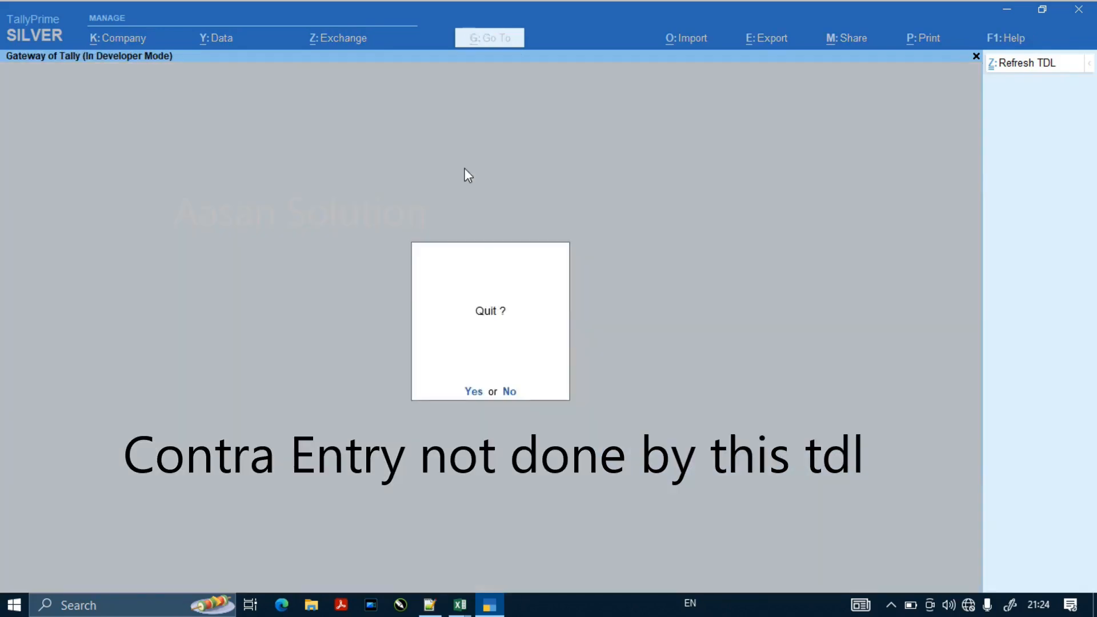
pyautogui.press('Escape')
pyautogui.press('d')
pyautogui.press('Escape')
pyautogui.press('Escape')
pyautogui.press('Escape')
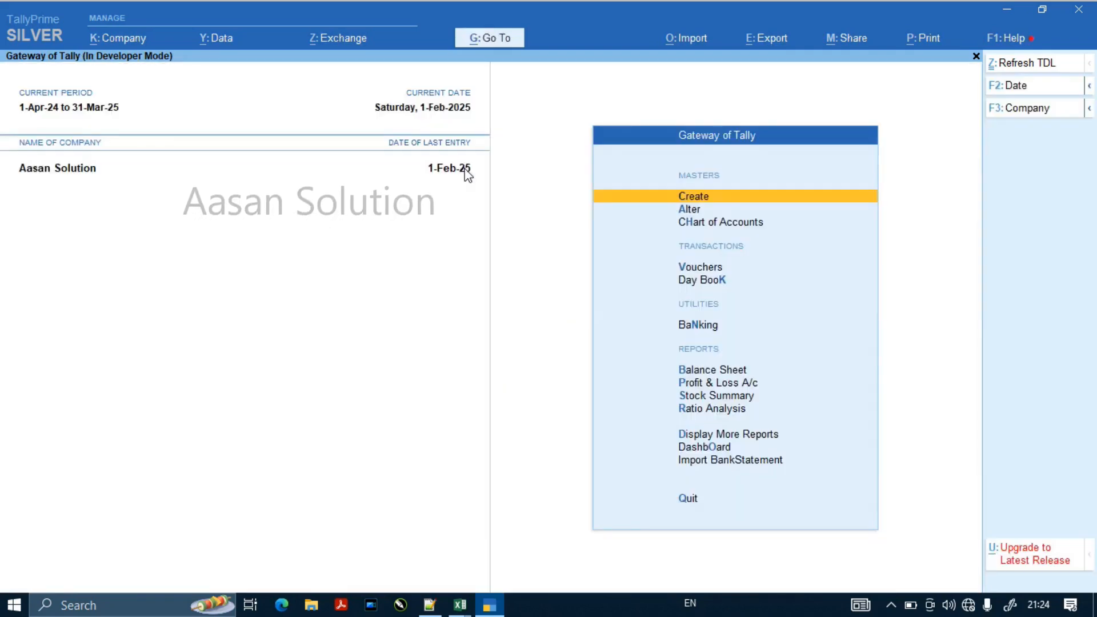
# Step: View the ledger vouchers of Icici Bank and return to the Gateway of Tally
pyautogui.press('d')
pyautogui.press('a')
pyautogui.press('l')
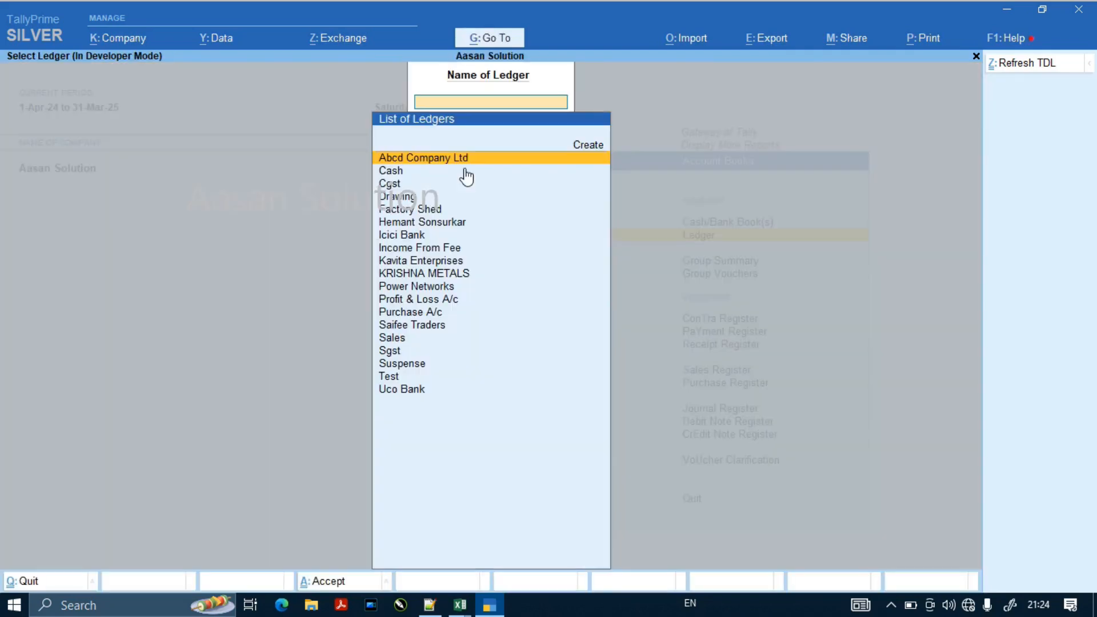
pyautogui.write('icic')
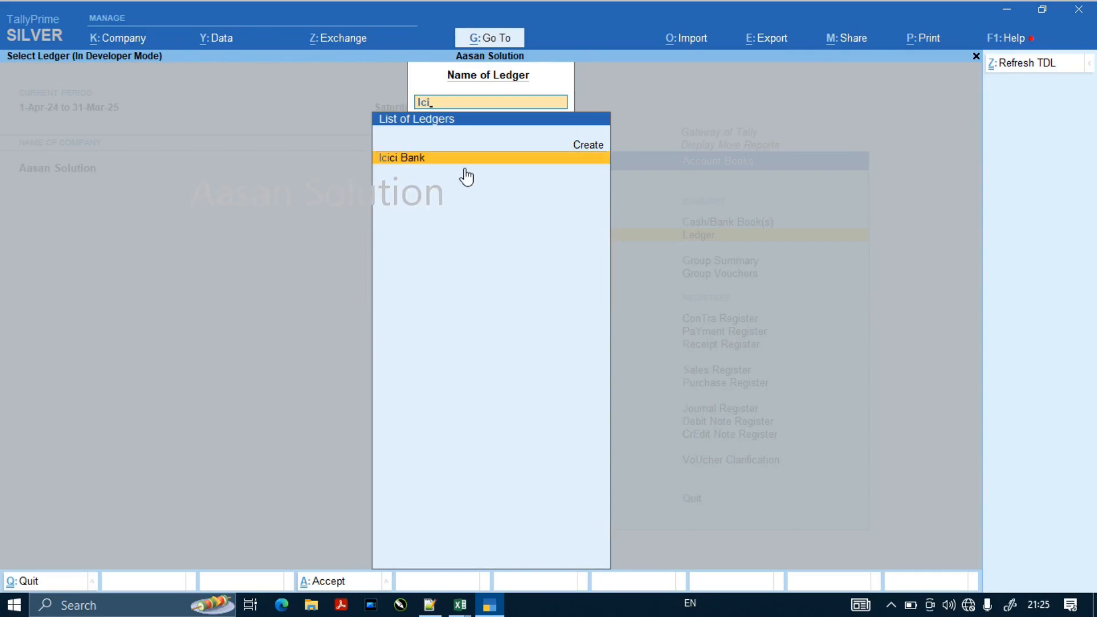
pyautogui.press('Return')
pyautogui.press('Escape')
pyautogui.press('Escape')
pyautogui.press('Escape')
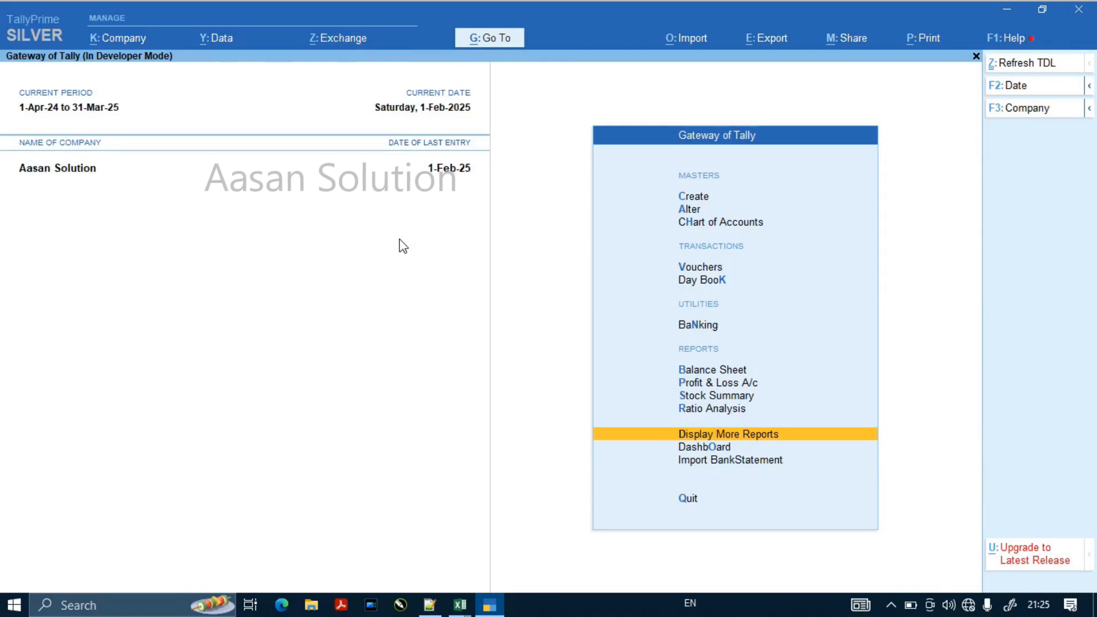
# Step: Open the Conditions of the bank statement import that relate narration text to ledgers
pyautogui.press('Down')
pyautogui.press('Down')
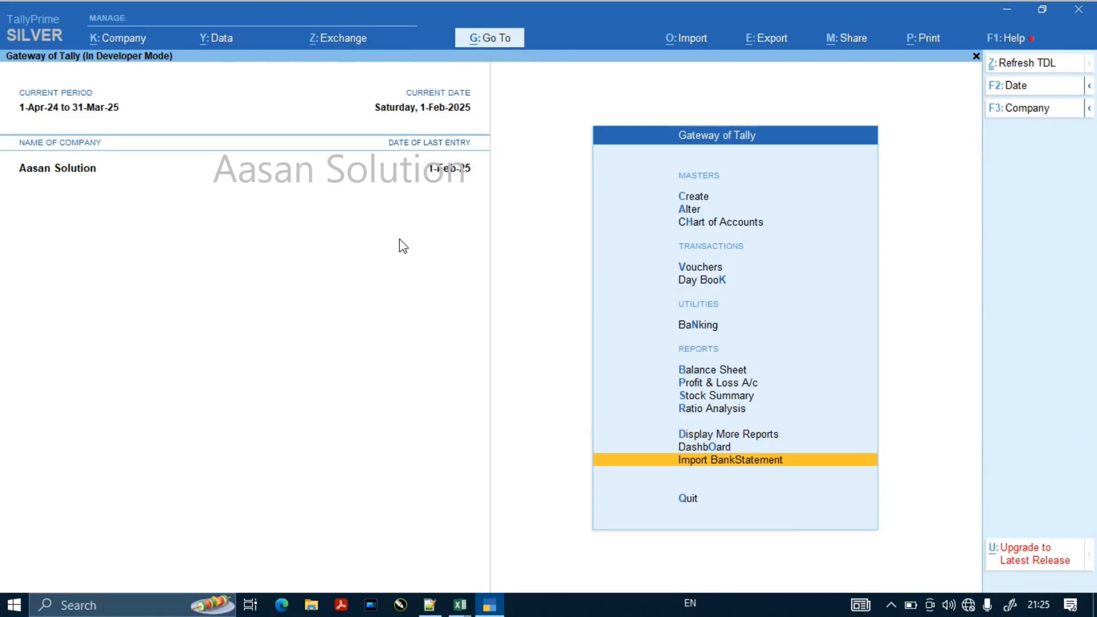
pyautogui.press('Return')
pyautogui.press('Down')
pyautogui.press('Up')
pyautogui.press('Down')
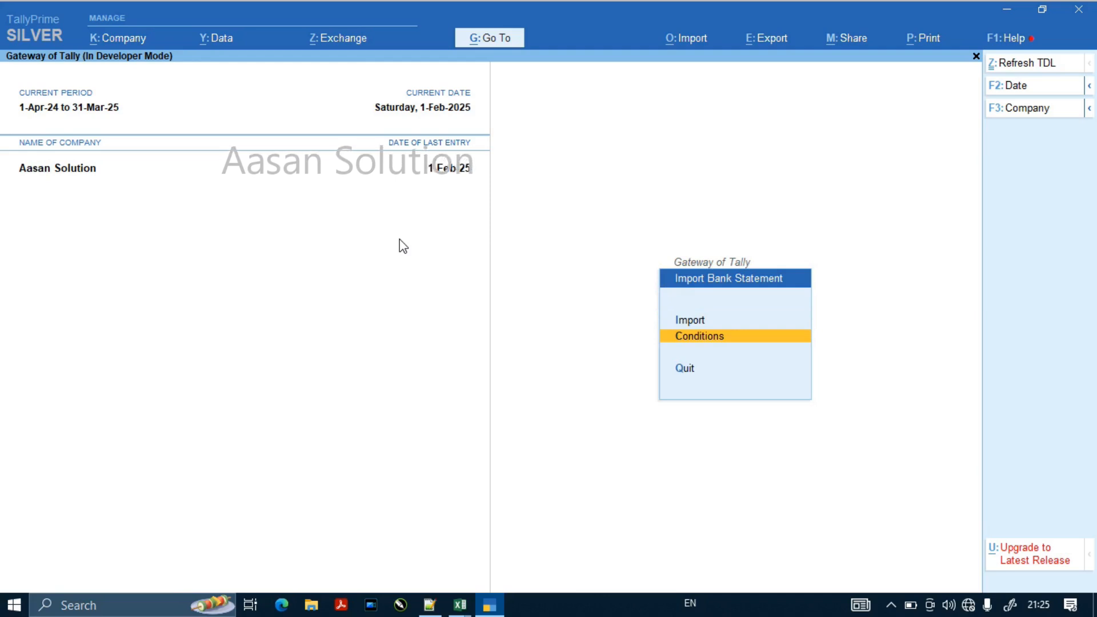
pyautogui.press('Up')
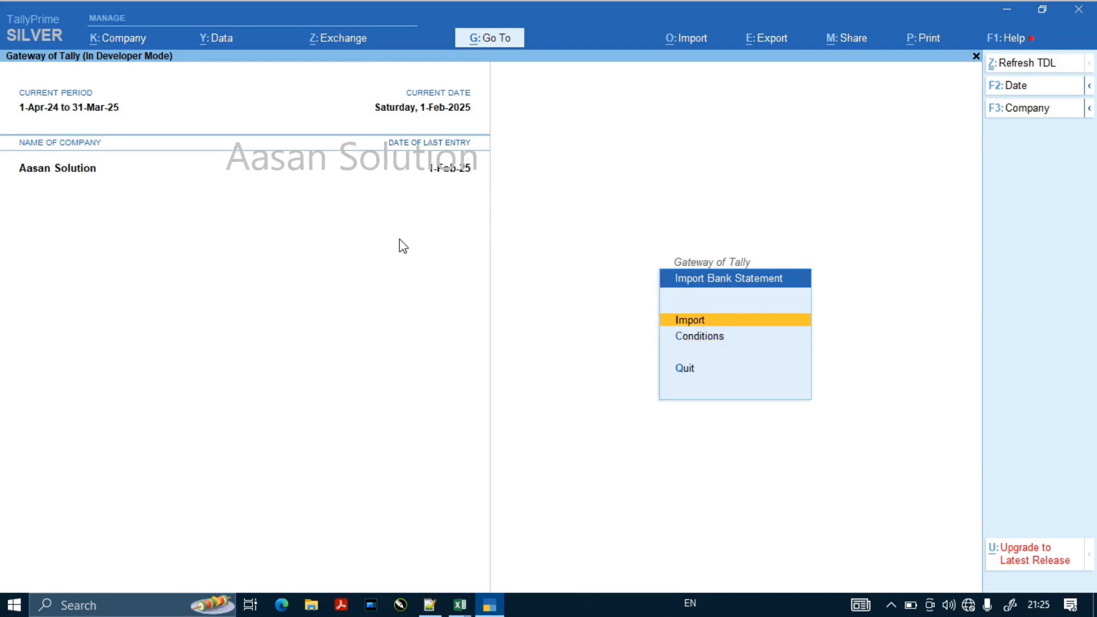
pyautogui.press('Down')
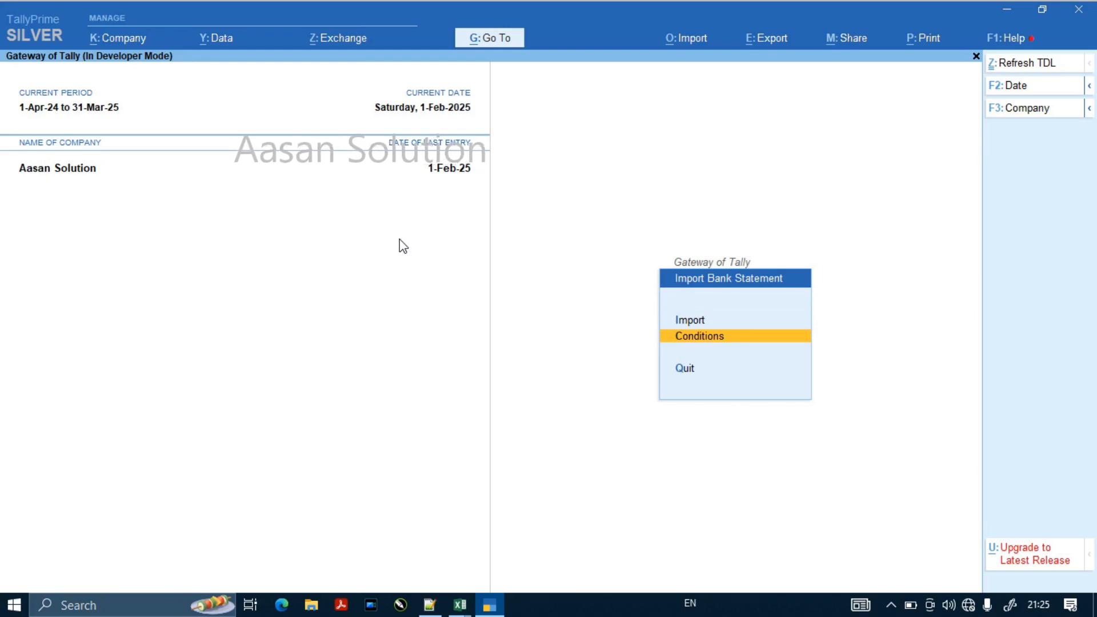
pyautogui.press('Return')
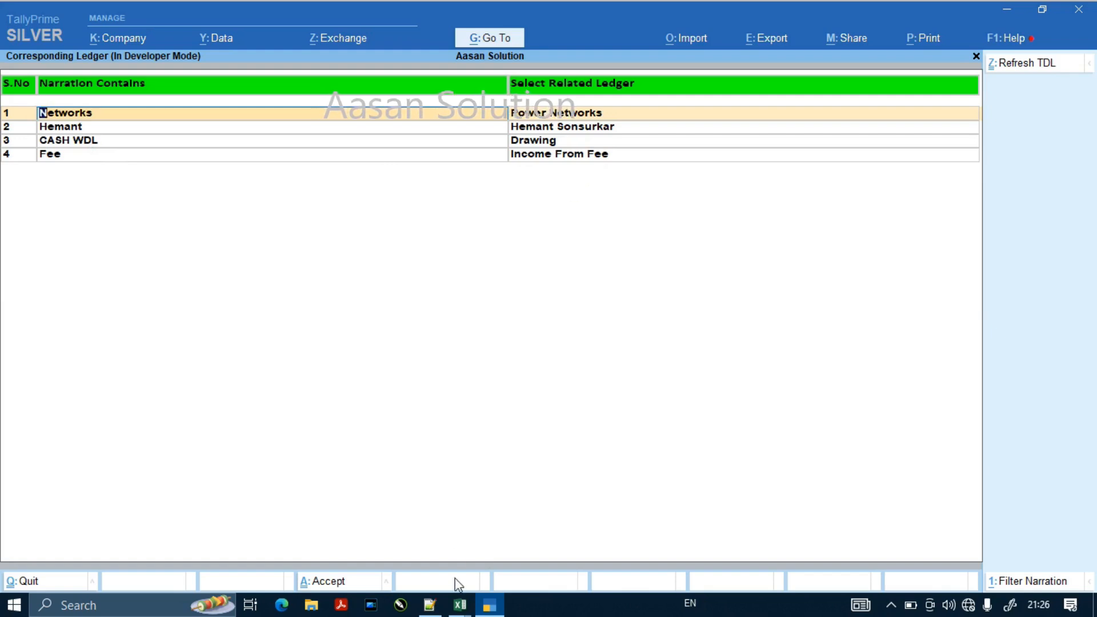
# Step: Switch to the bank statement sample workbook in Excel and highlight Power Networks in the transaction details of B5
pyautogui.moveTo(461, 604)
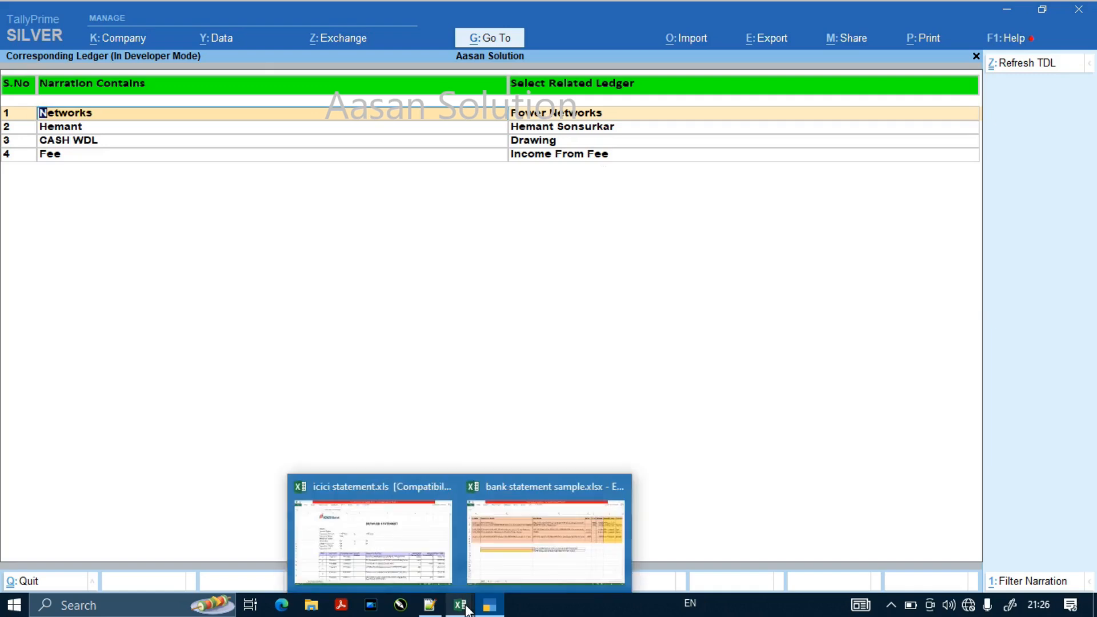
pyautogui.click(481, 560)
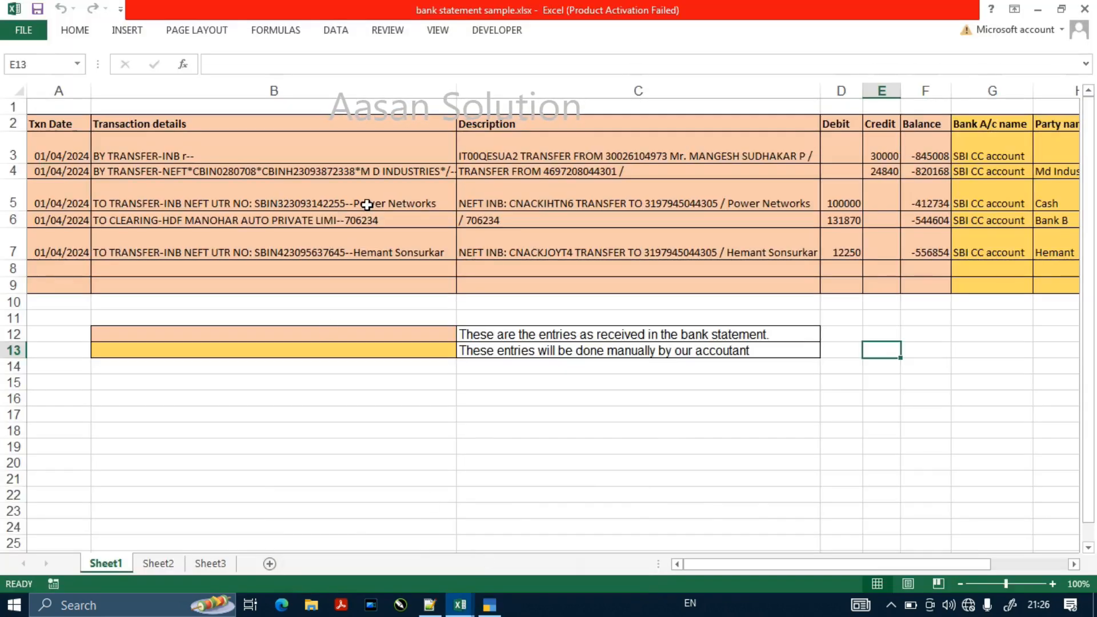
pyautogui.doubleClick(418, 198)
pyautogui.doubleClick(418, 198)
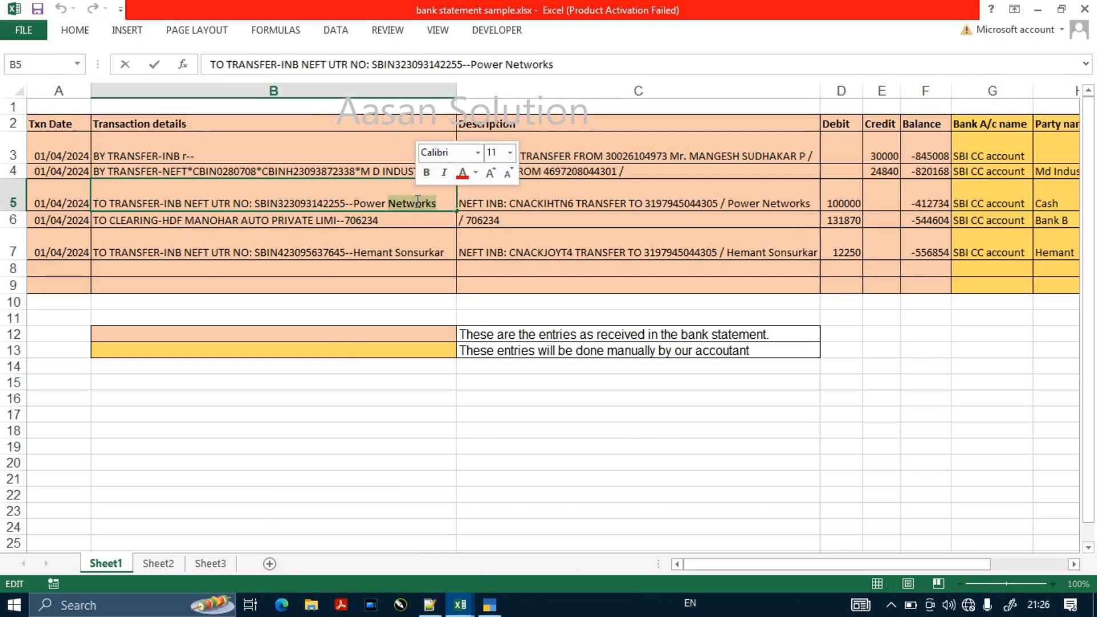
pyautogui.moveTo(349, 204); pyautogui.dragTo(444, 206)
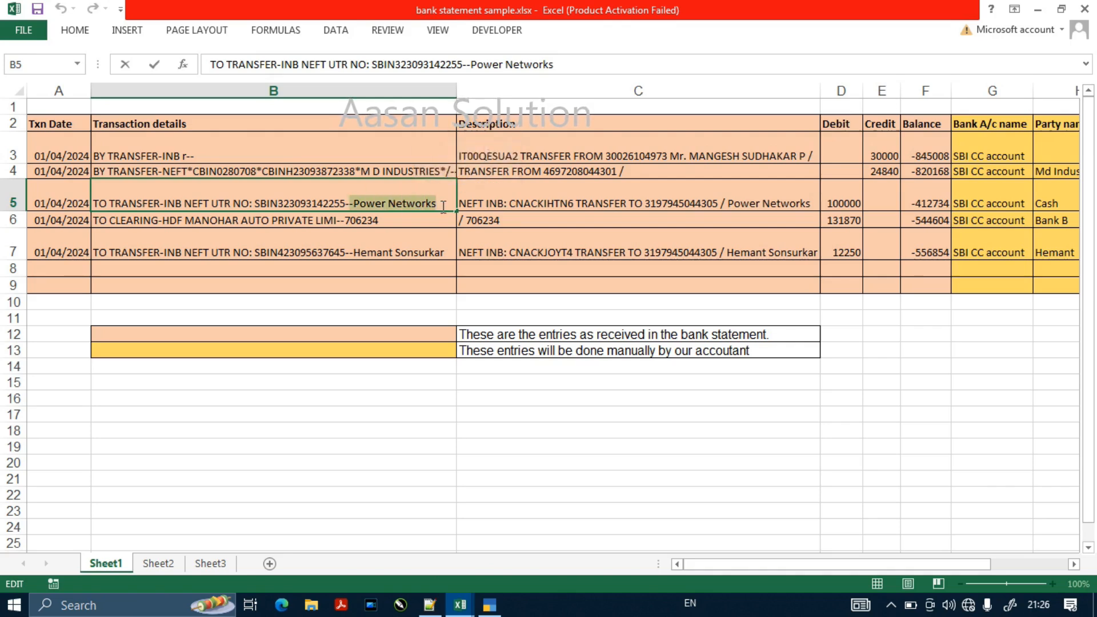
# Step: Examine the transaction details in B3 to B7 and select the statement entries in A3:E8
pyautogui.click(364, 257)
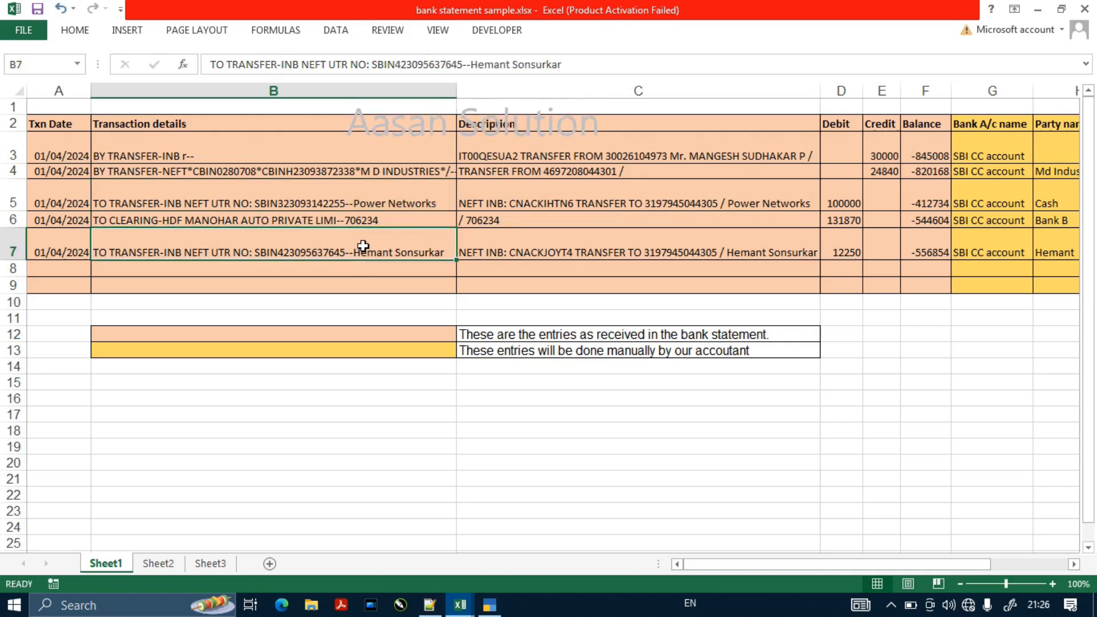
pyautogui.click(332, 221)
pyautogui.click(321, 197)
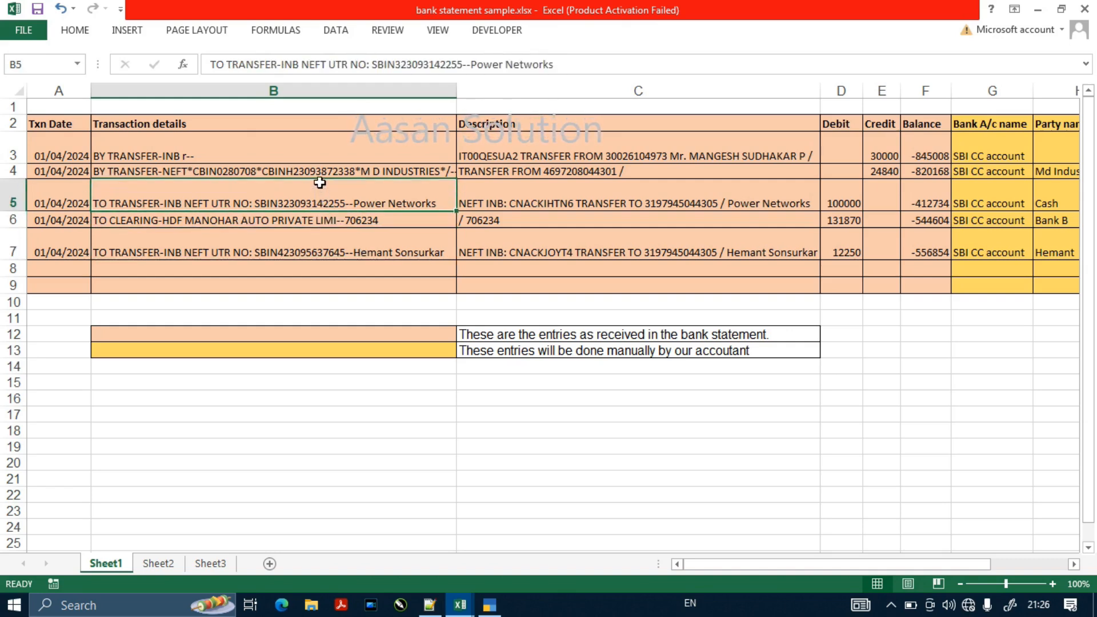
pyautogui.click(316, 173)
pyautogui.click(311, 144)
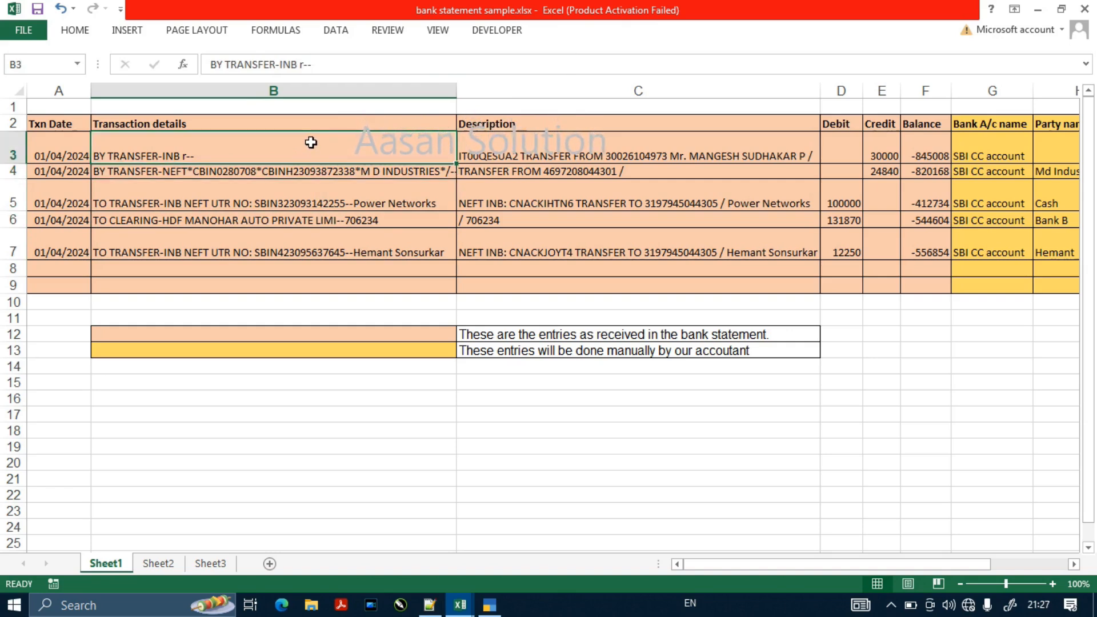
pyautogui.press('Down')
pyautogui.press('Down')
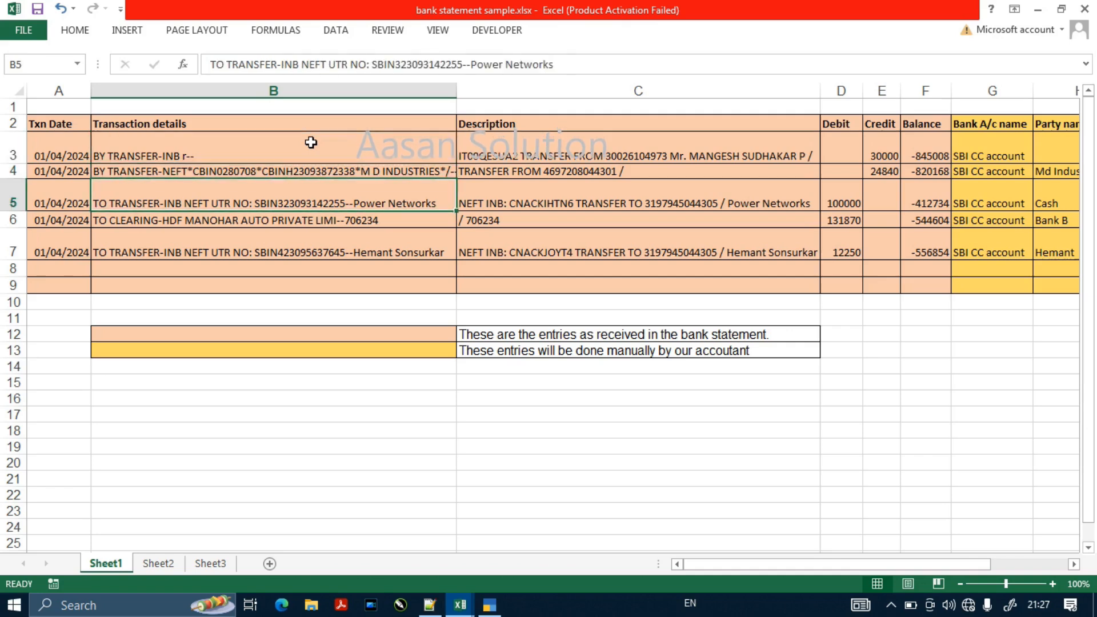
pyautogui.press('Down')
pyautogui.press('Down')
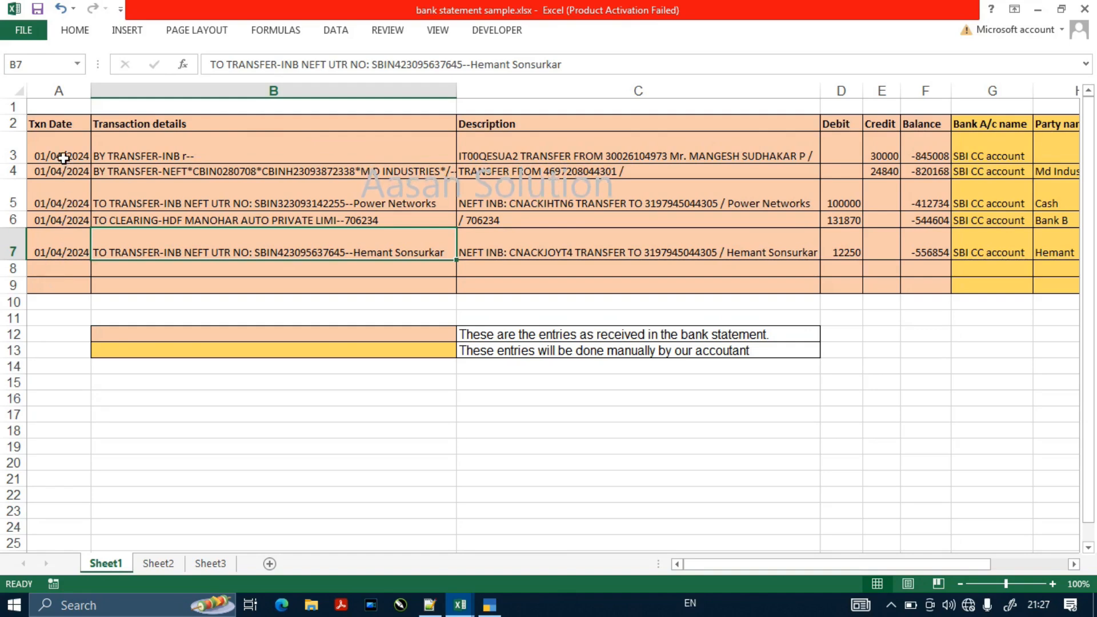
pyautogui.moveTo(35, 139); pyautogui.dragTo(882, 268)
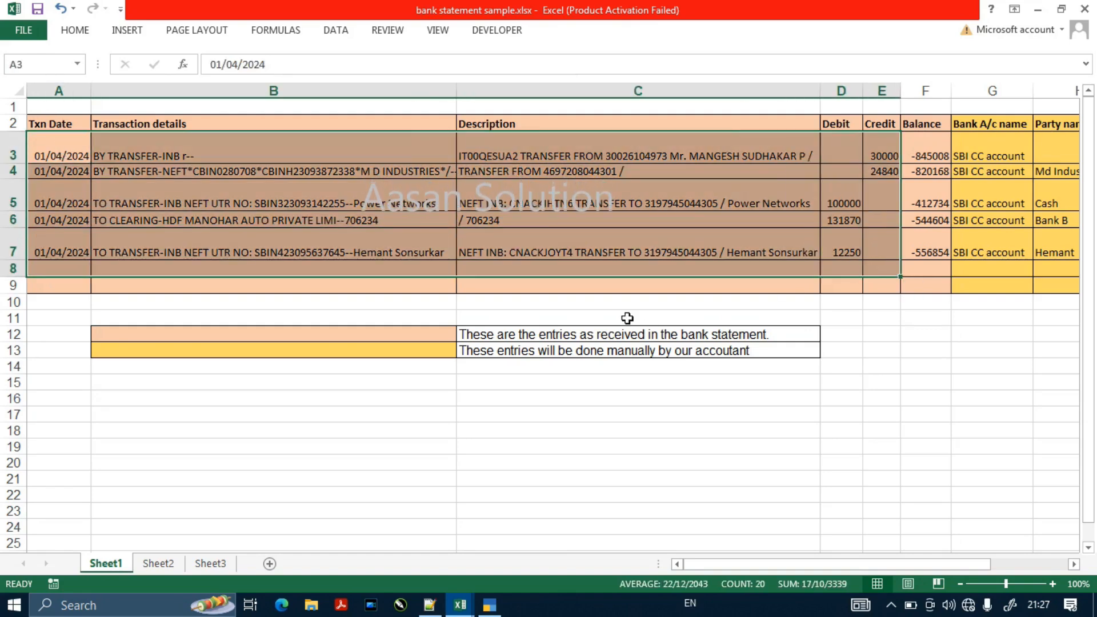
# Step: Switch to Notepad++ and copy the full path of bank statement sample.xlsx, including its xlsx extension
pyautogui.click(429, 604)
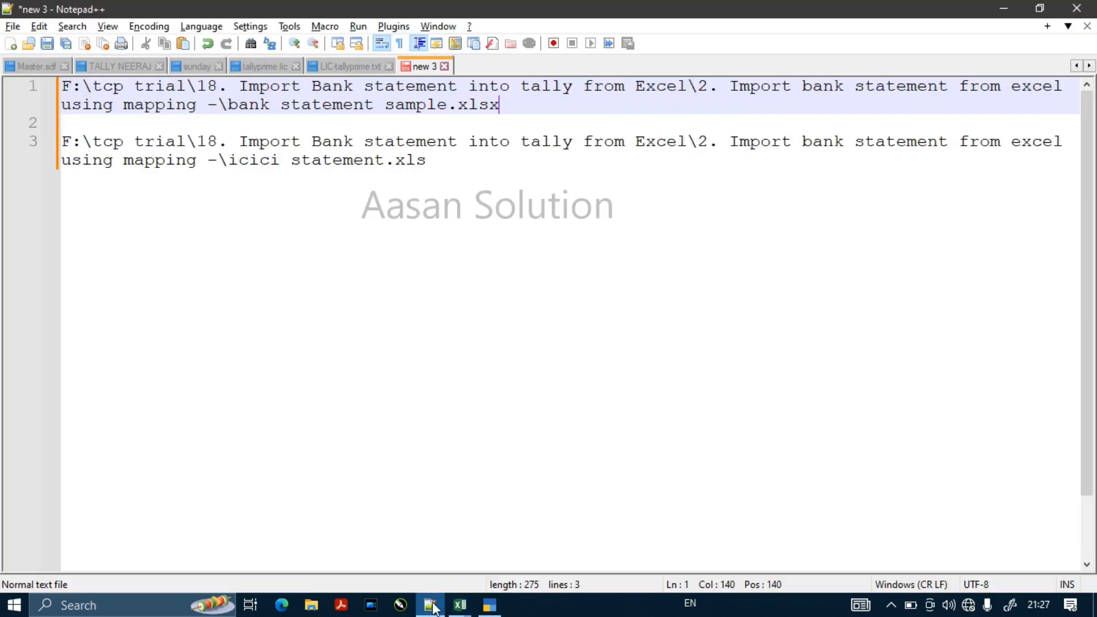
pyautogui.moveTo(501, 105); pyautogui.dragTo(16, 74)
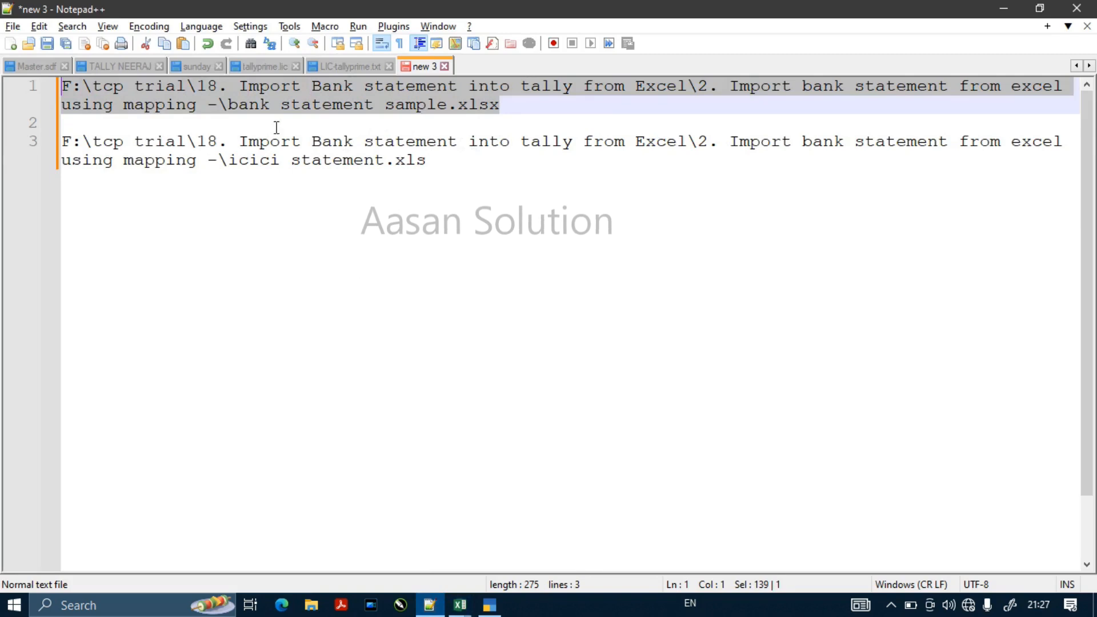
pyautogui.doubleClick(184, 105)
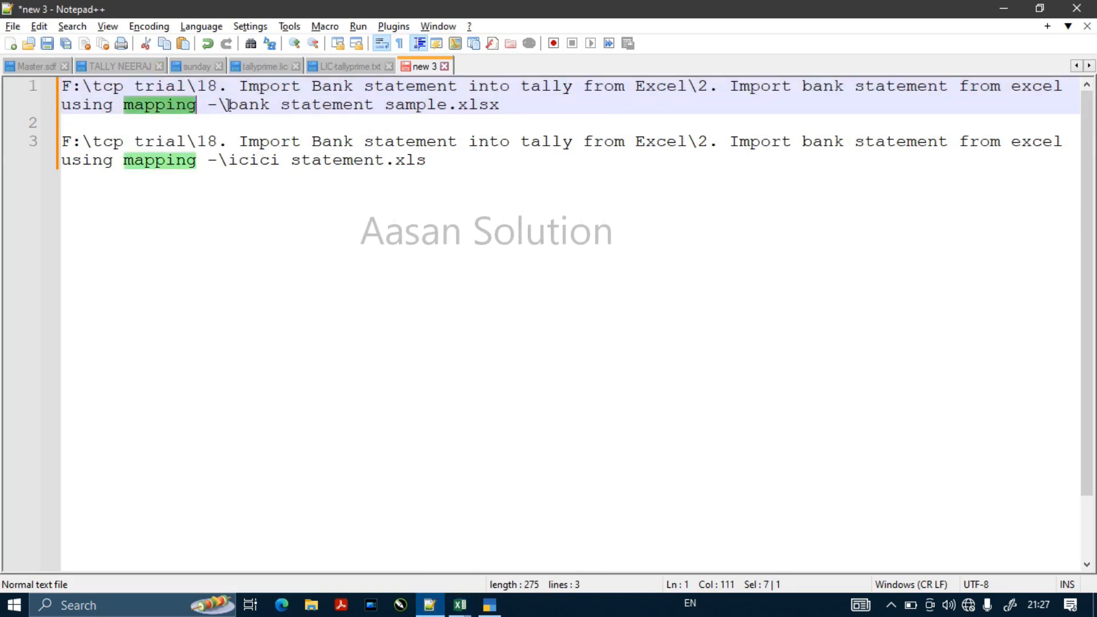
pyautogui.click(498, 104)
pyautogui.doubleClick(490, 105)
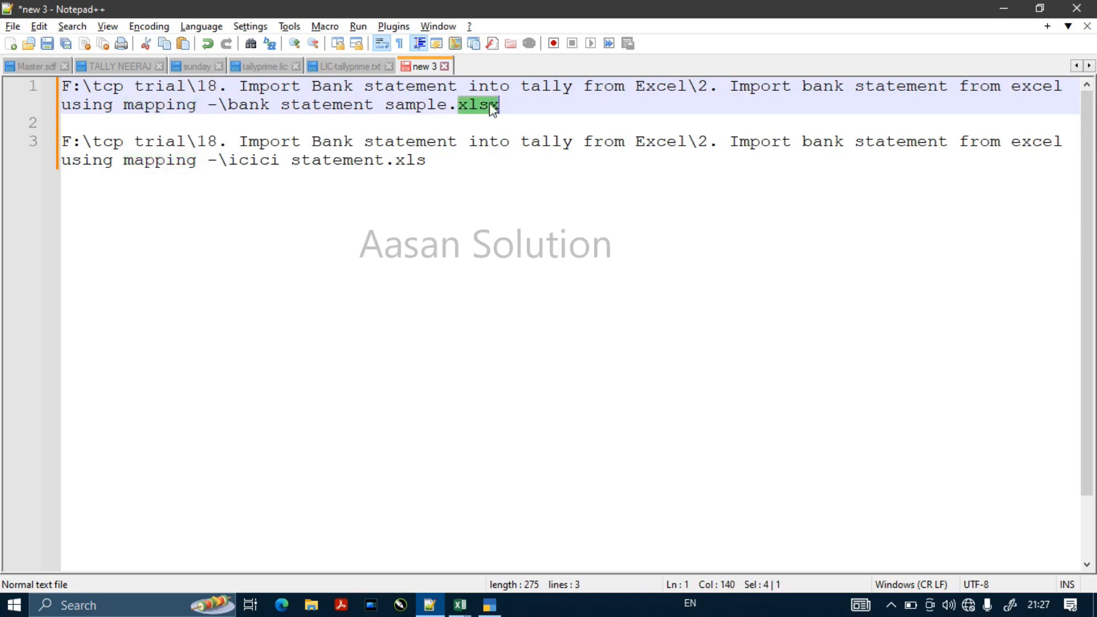
pyautogui.click(537, 104)
pyautogui.hotkey('shift', 'Home')
pyautogui.hotkey('shift', 'Home')
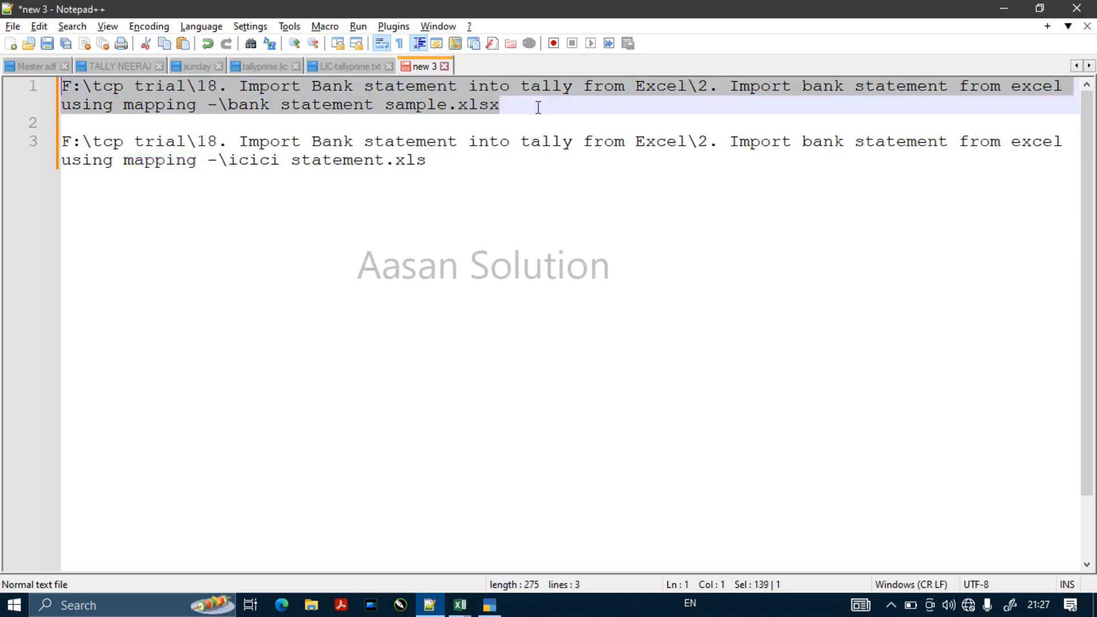
# Step: Switch to TallyPrime, leave the conditions list and open the bank statement import with the copied bank statement sample.xlsx path as file name
pyautogui.click(501, 606)
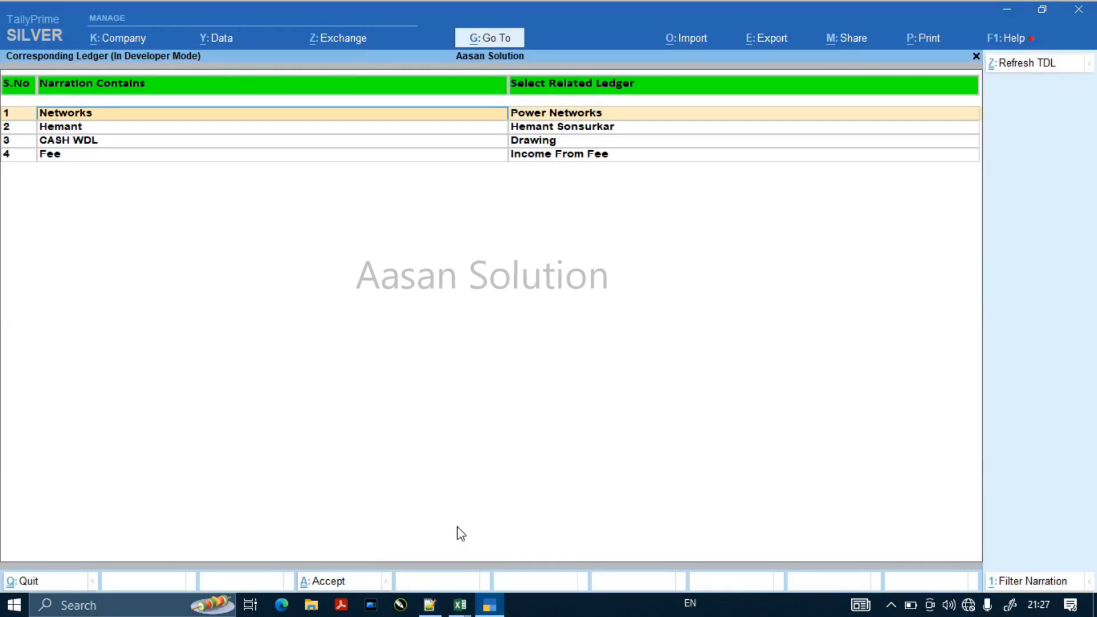
pyautogui.press('BackSpace')
pyautogui.hotkey('ctrl', 'a')
pyautogui.press('Up')
pyautogui.press('Return')
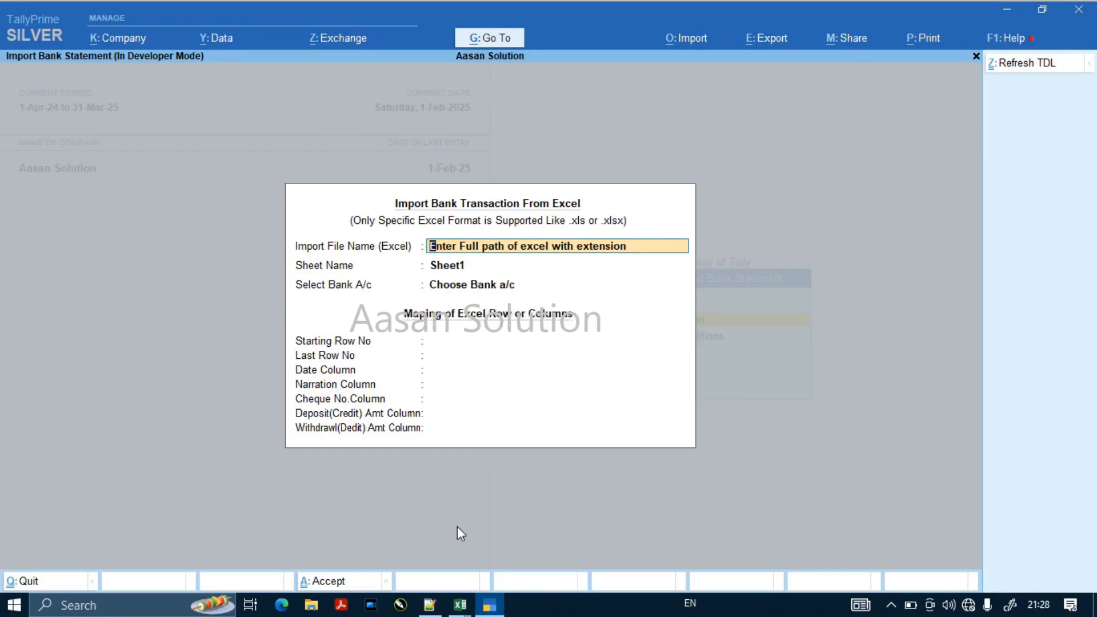
pyautogui.press('BackSpace')
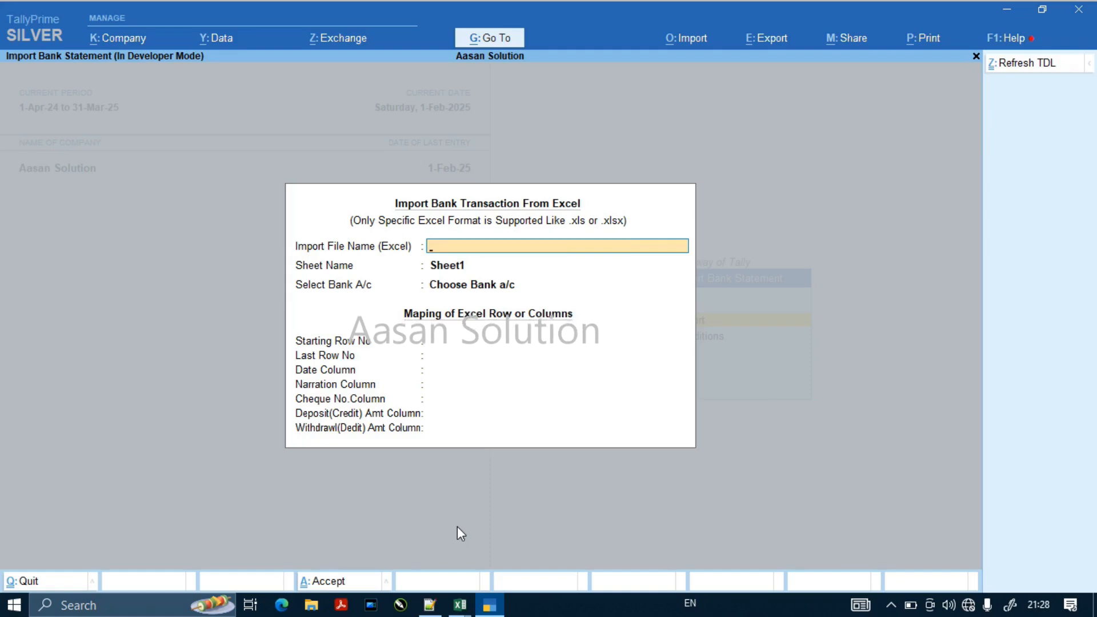
pyautogui.hotkey('ctrl', 'v')
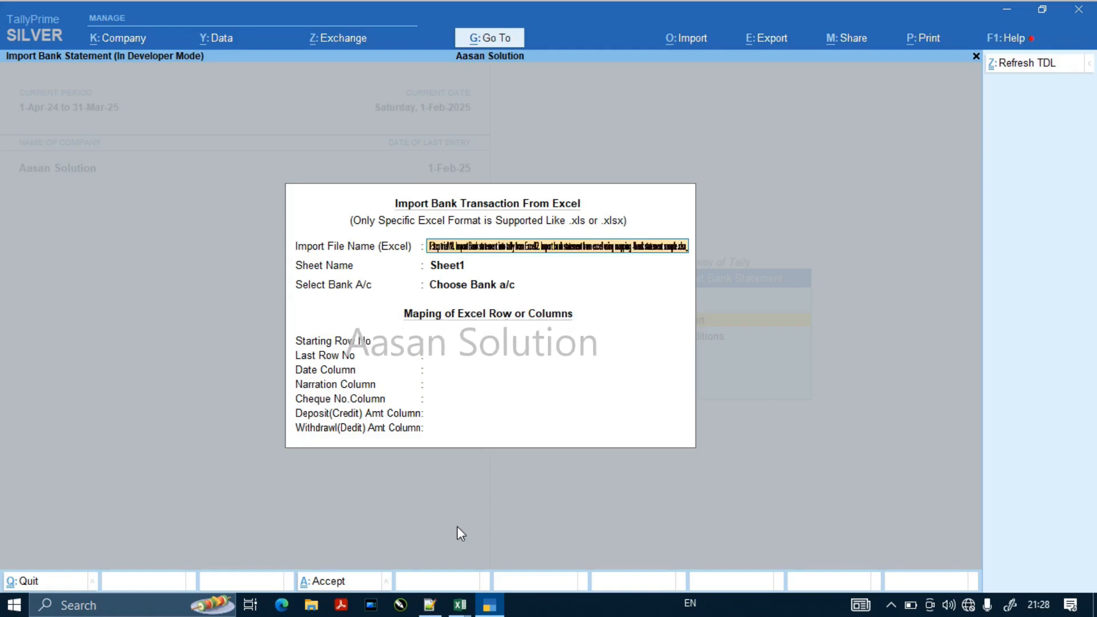
pyautogui.press('Return')
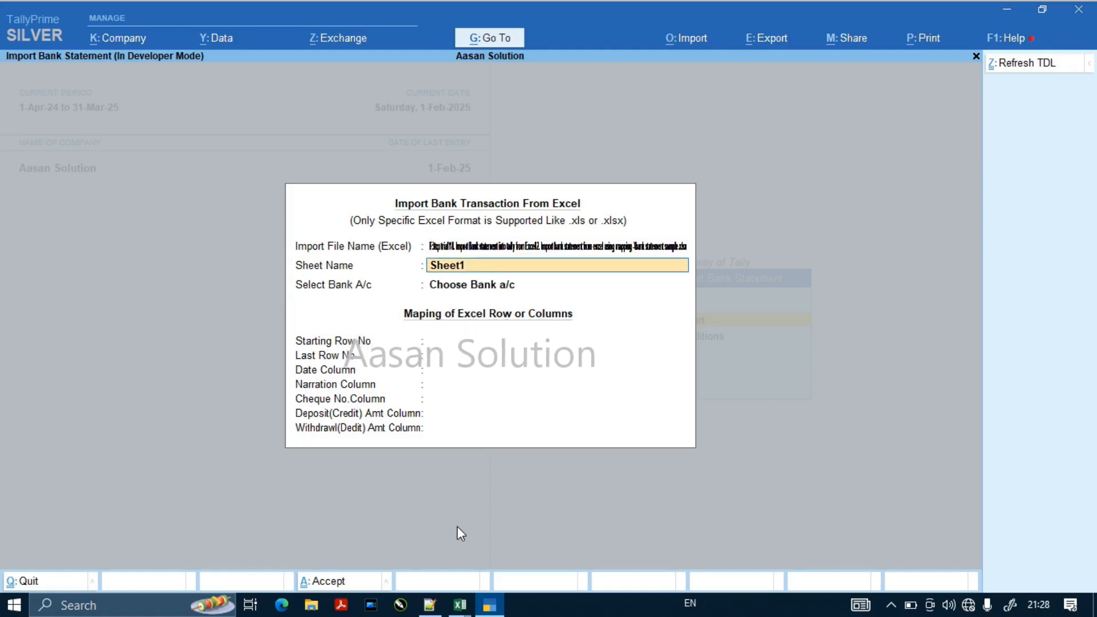
# Step: Check the sheet name in the Excel workbook, keep Sheet1 for the import and choose Uco Bank as the bank account
pyautogui.hotkey('alt', 'Tab')
pyautogui.hotkey('alt', 'Tab')
pyautogui.hotkey('alt', 'Tab')
pyautogui.hotkey('alt', 'Tab')
pyautogui.hotkey('alt', 'Tab')
pyautogui.hotkey('alt', 'Tab')
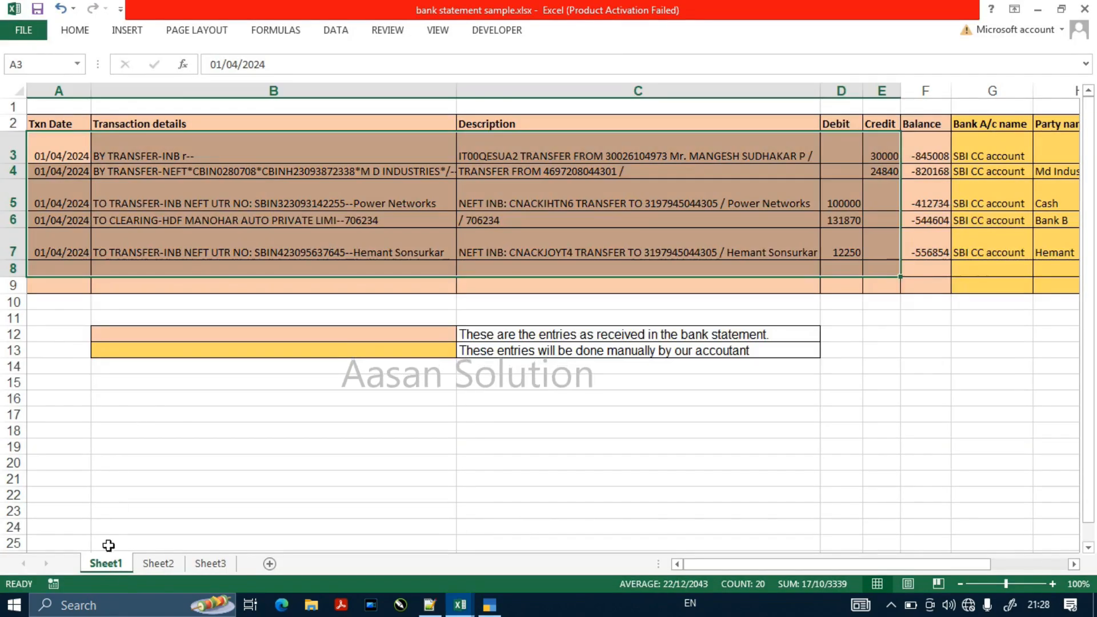
pyautogui.hotkey('alt', 'Tab')
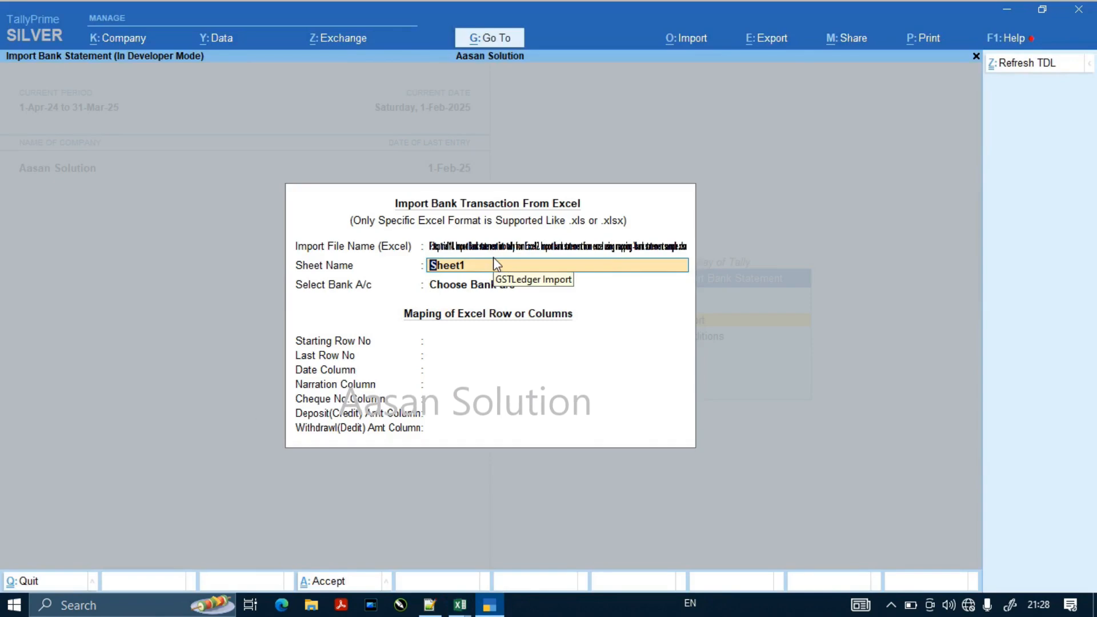
pyautogui.press('Return')
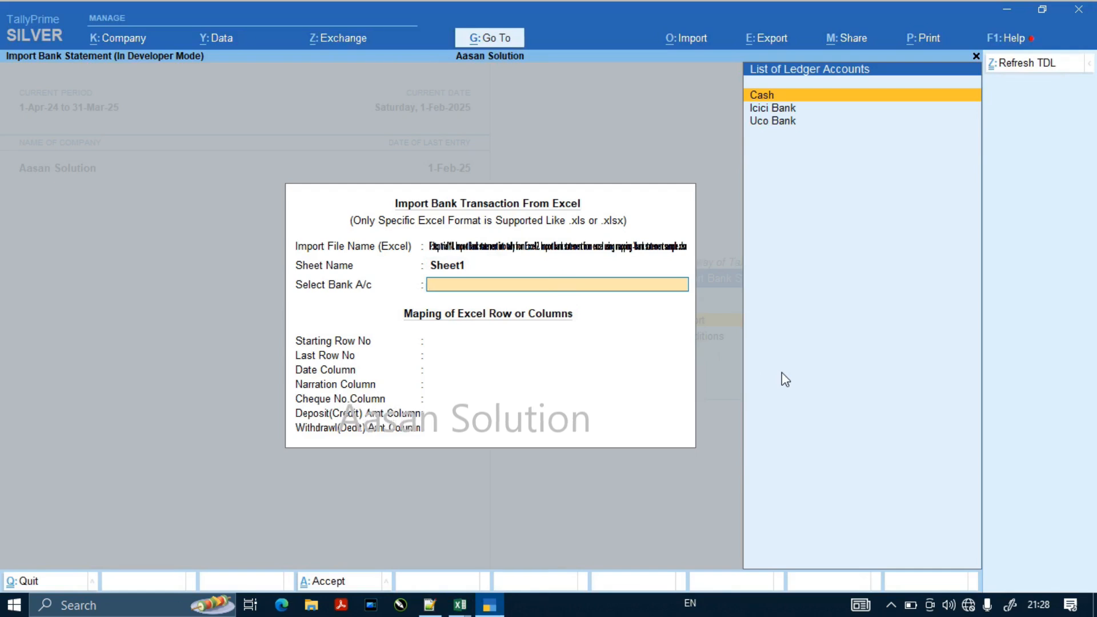
pyautogui.press('Down')
pyautogui.press('Down')
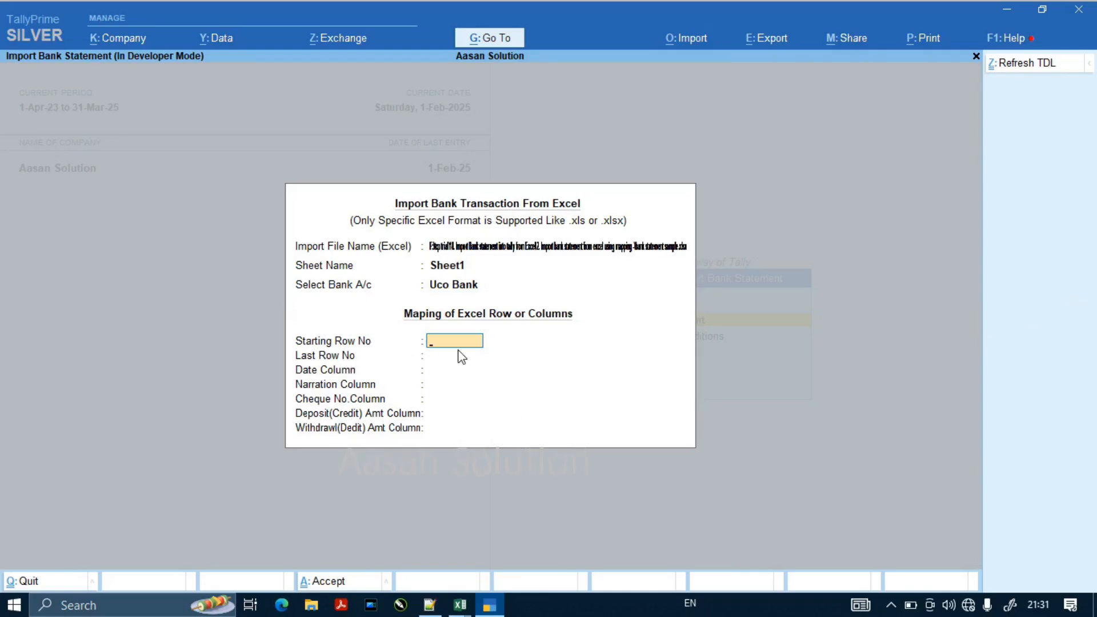
# Step: Check the first and last transaction rows in the Excel sheet and set the import's starting row to 3 and last row to 7
pyautogui.hotkey('alt', 'Tab')
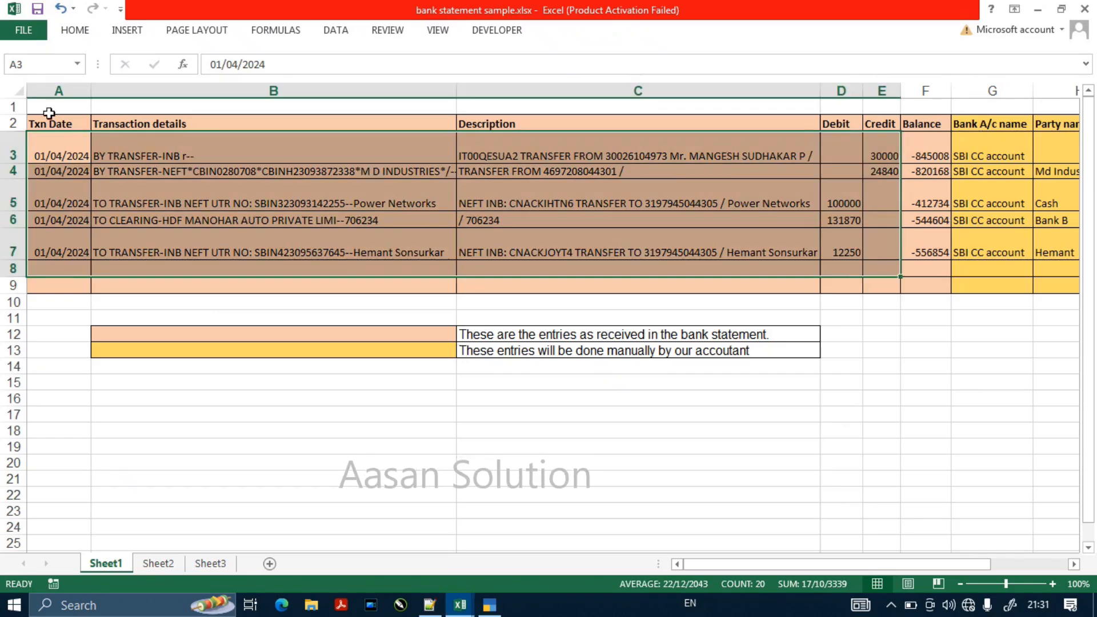
pyautogui.click(9, 142)
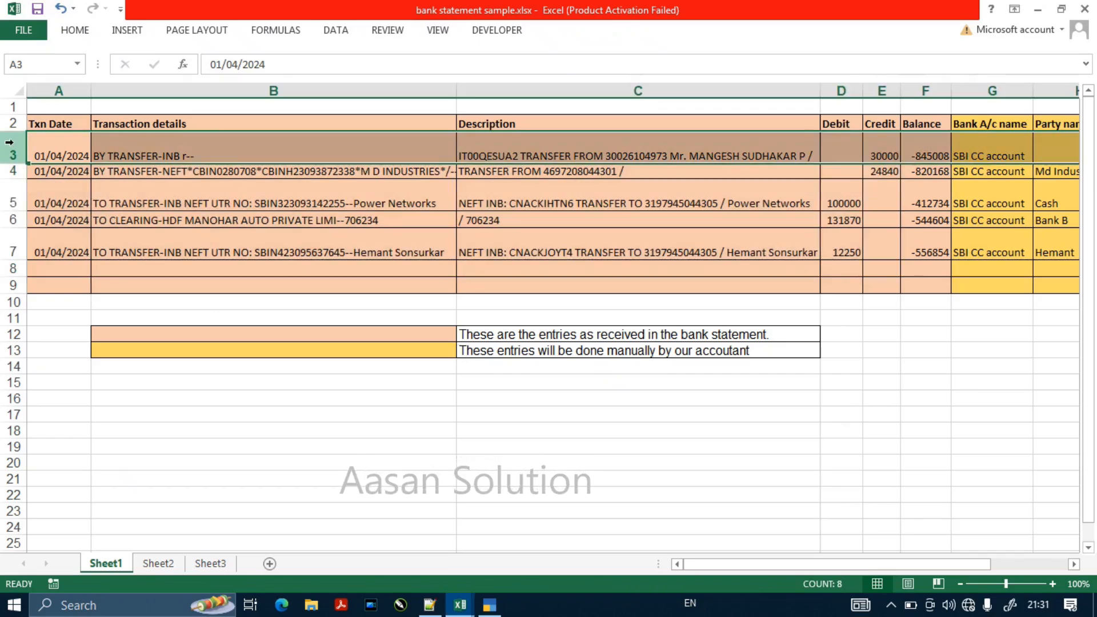
pyautogui.hotkey('alt', 'Tab')
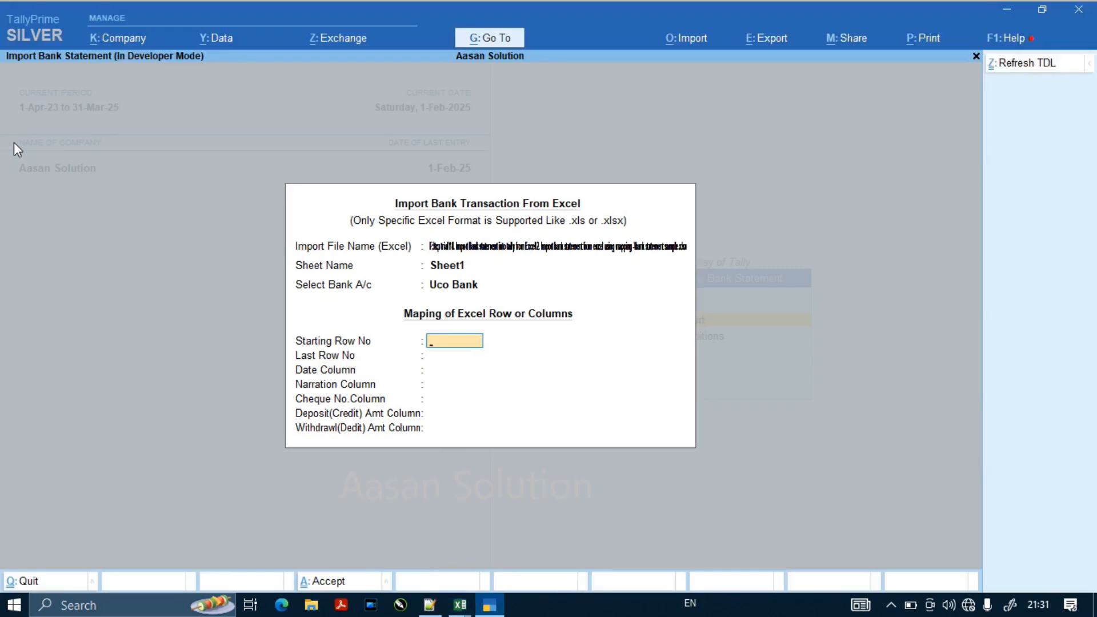
pyautogui.press('Return')
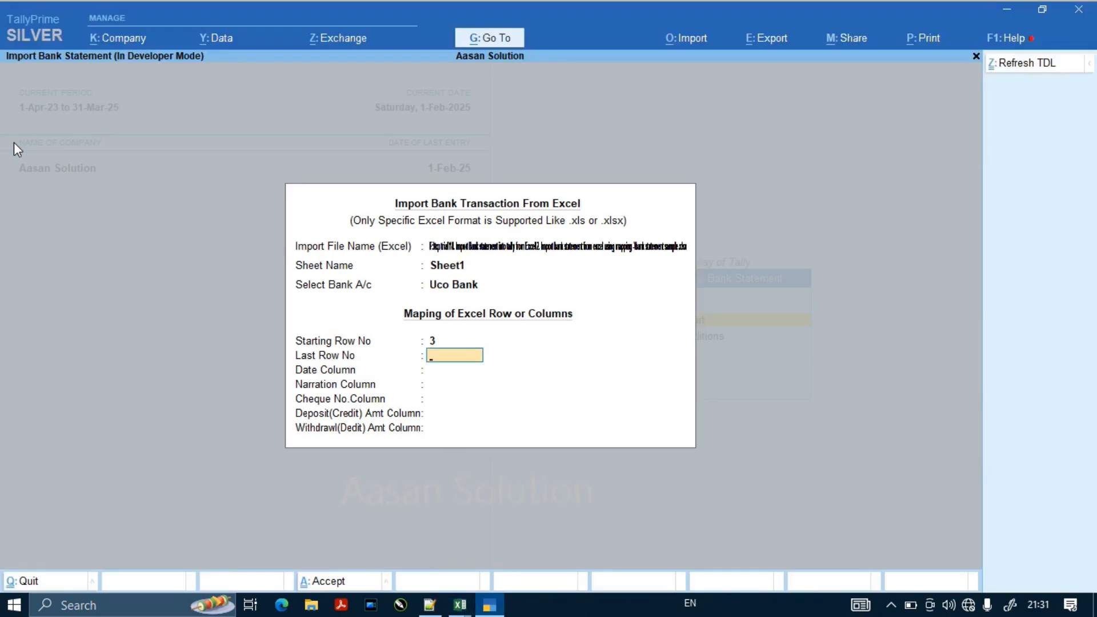
pyautogui.hotkey('alt', 'Tab')
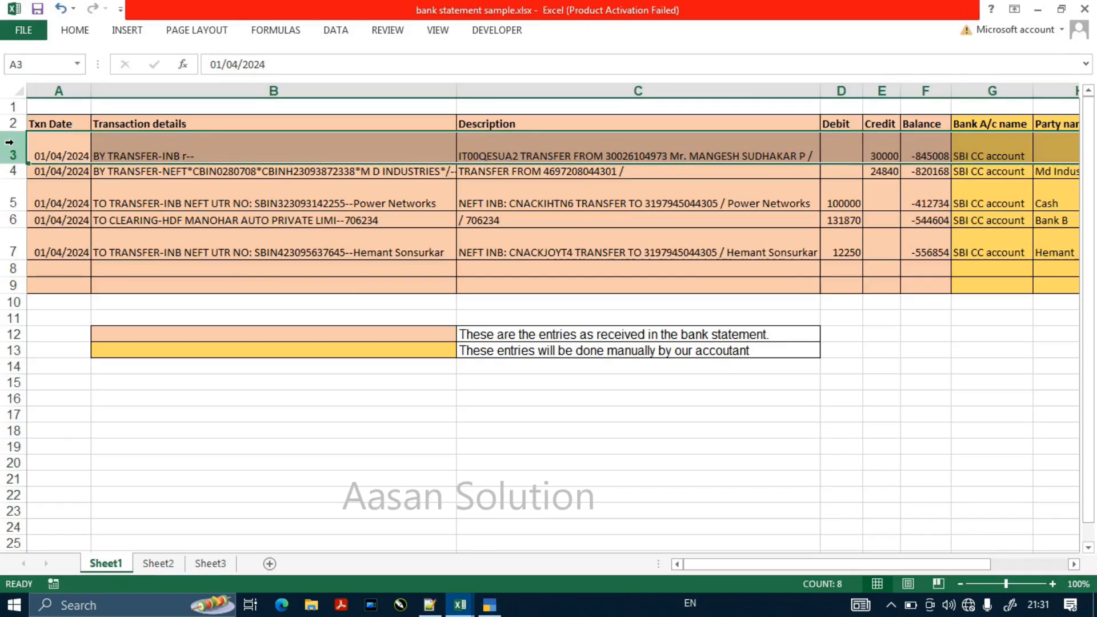
pyautogui.click(13, 245)
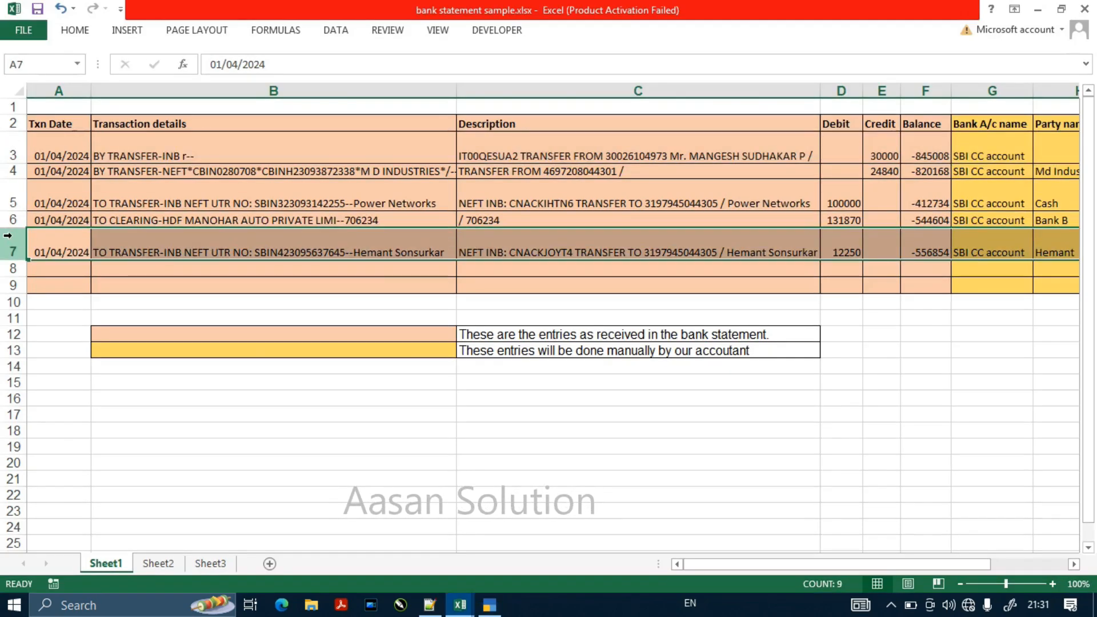
pyautogui.hotkey('alt', 'Tab')
pyautogui.press('Return')
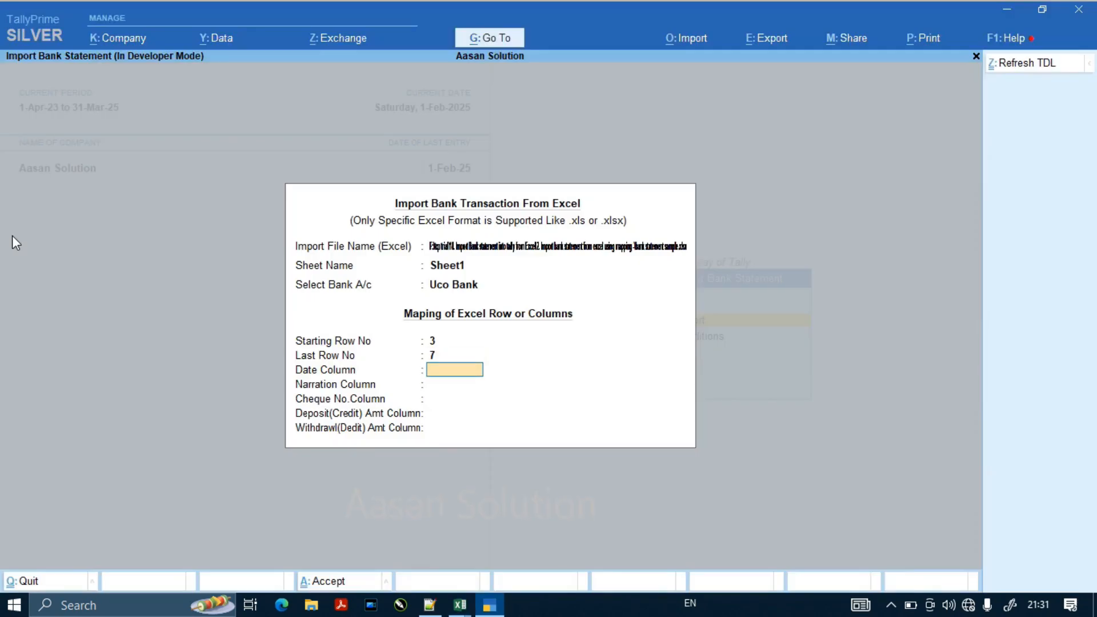
# Step: Identify the Txn Date and Transaction details columns in Excel and set the date column to 1 and narration column to 2
pyautogui.hotkey('alt', 'Tab')
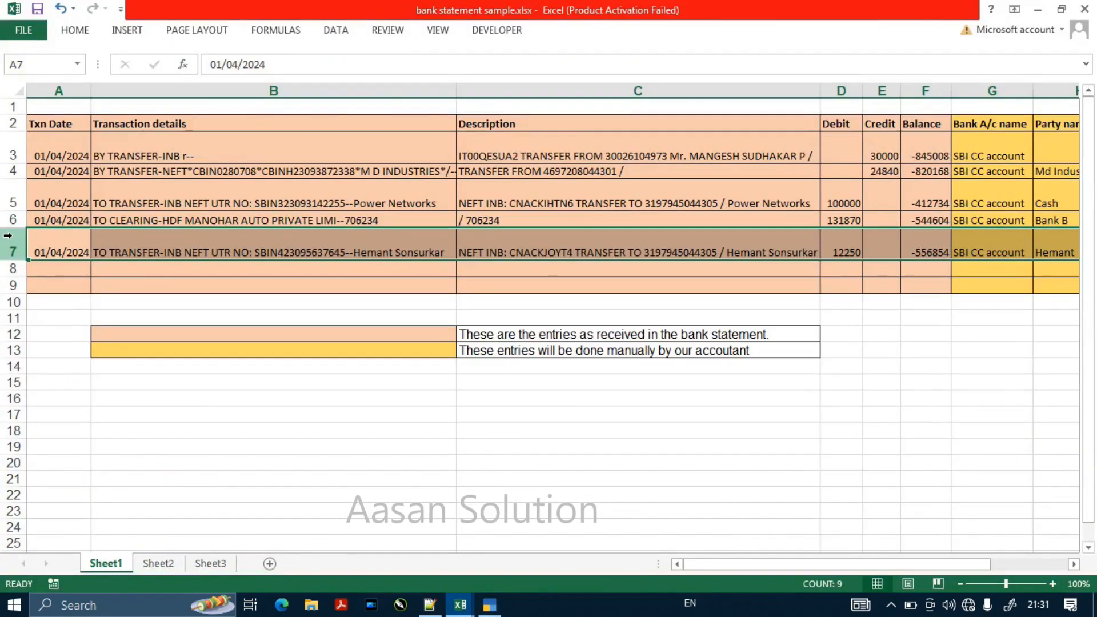
pyautogui.click(49, 90)
pyautogui.hotkey('alt', 'Tab')
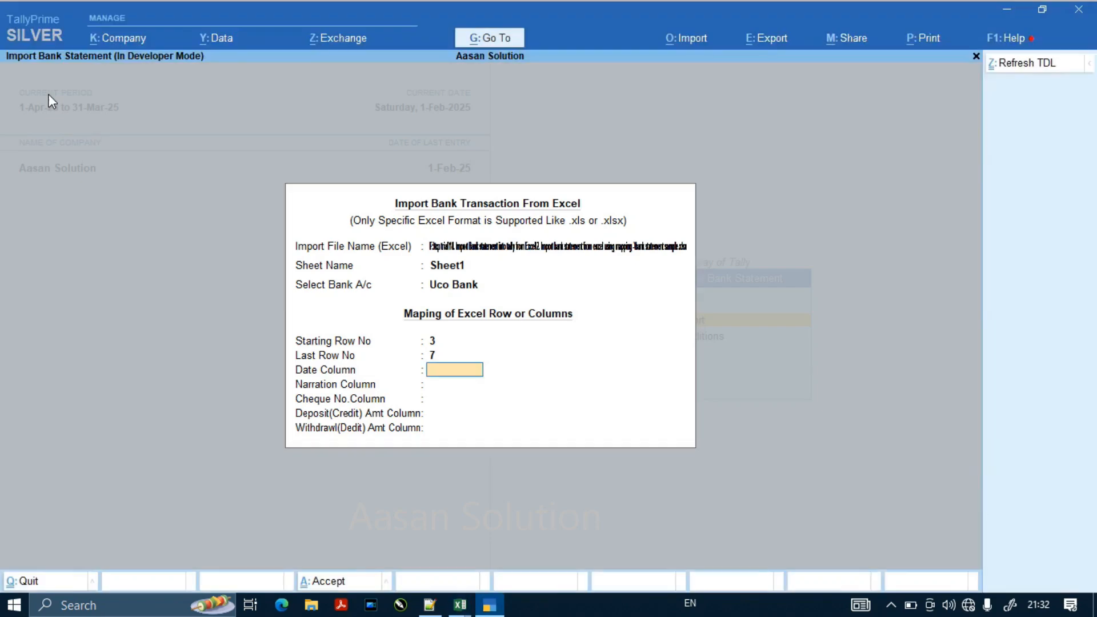
pyautogui.press('Return')
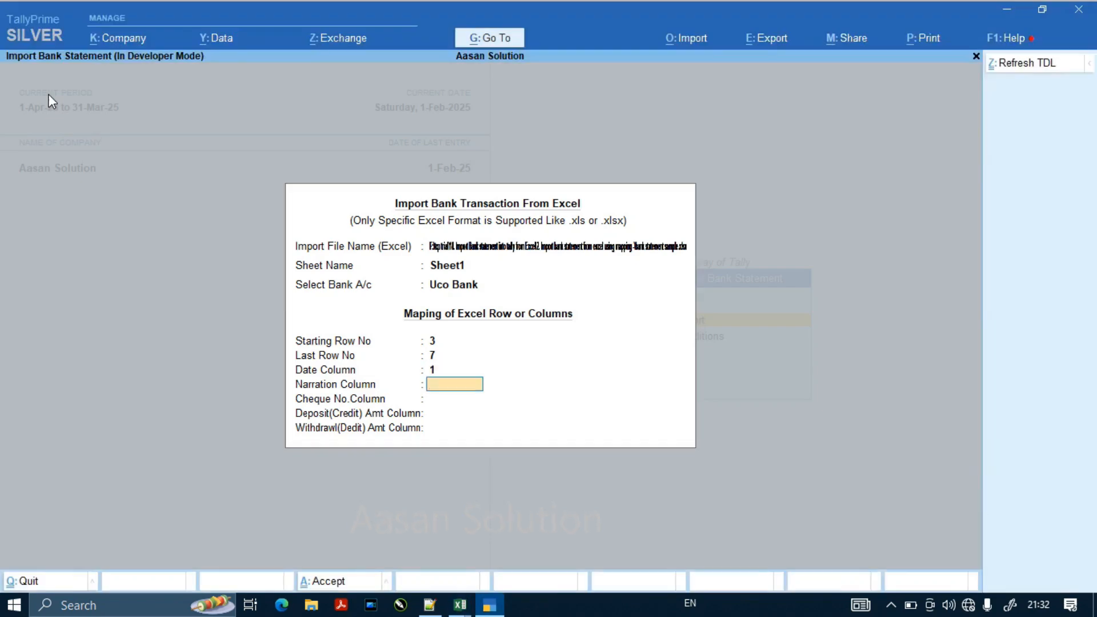
pyautogui.hotkey('alt', 'Tab')
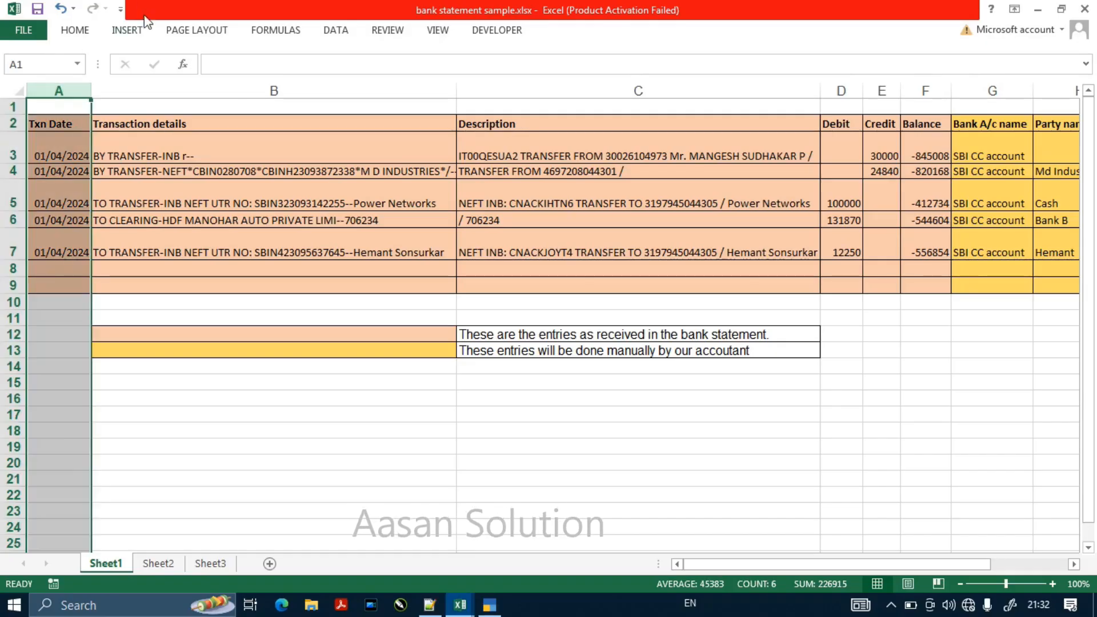
pyautogui.click(174, 80)
pyautogui.hotkey('alt', 'Tab')
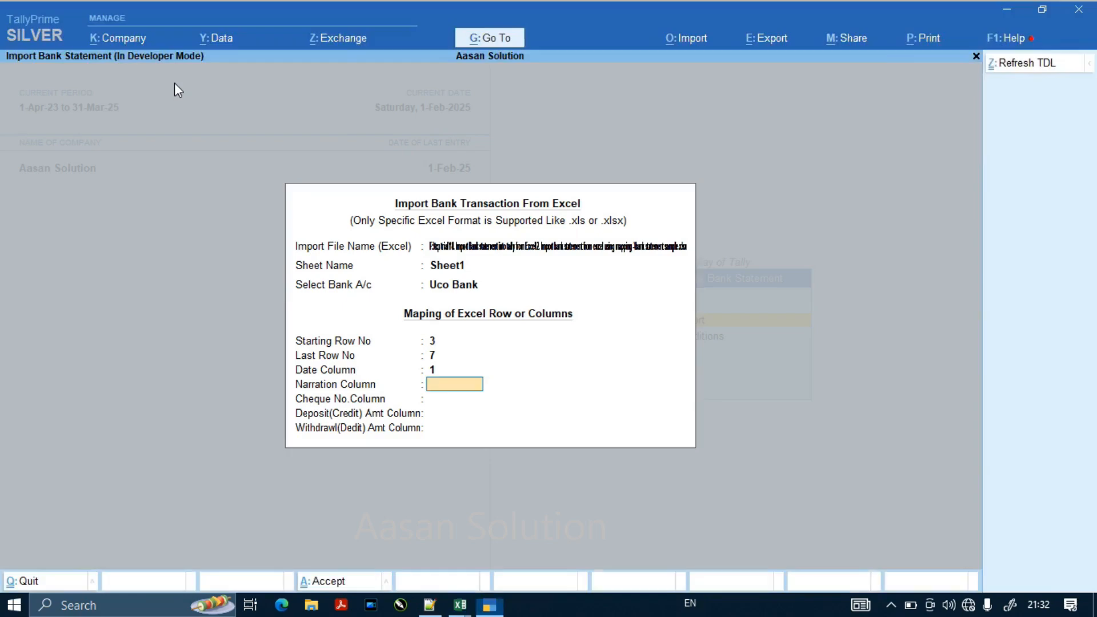
pyautogui.press('Return')
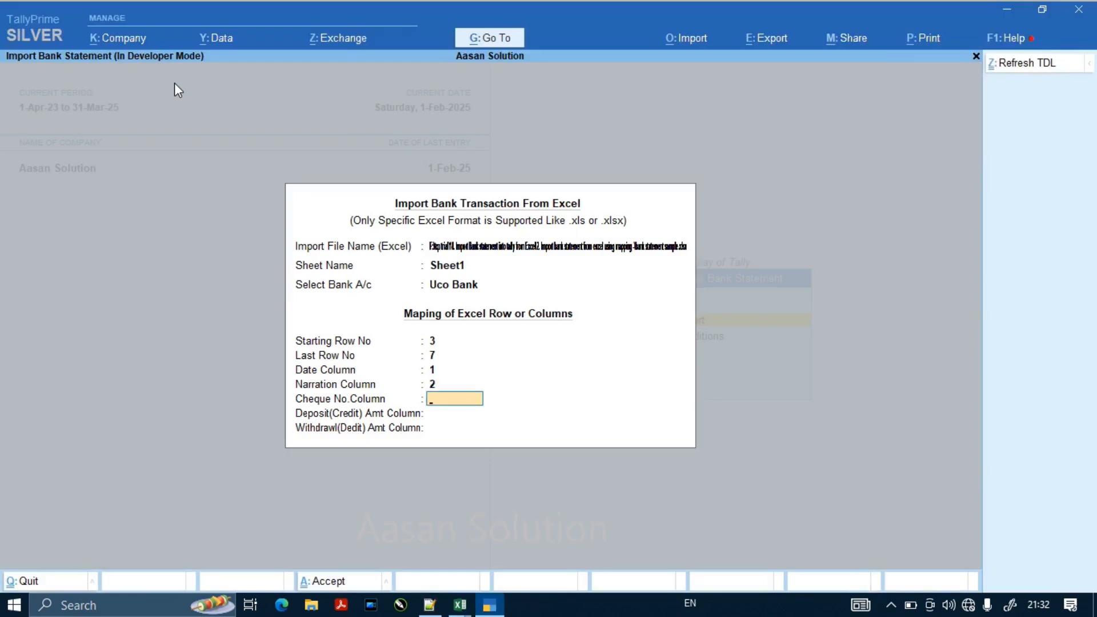
# Step: Check the Excel statement for a cheque number column and set the import's cheque number column to 0
pyautogui.hotkey('alt', 'Tab')
pyautogui.hotkey('alt', 'Tab')
pyautogui.write('0')
pyautogui.press('Return')
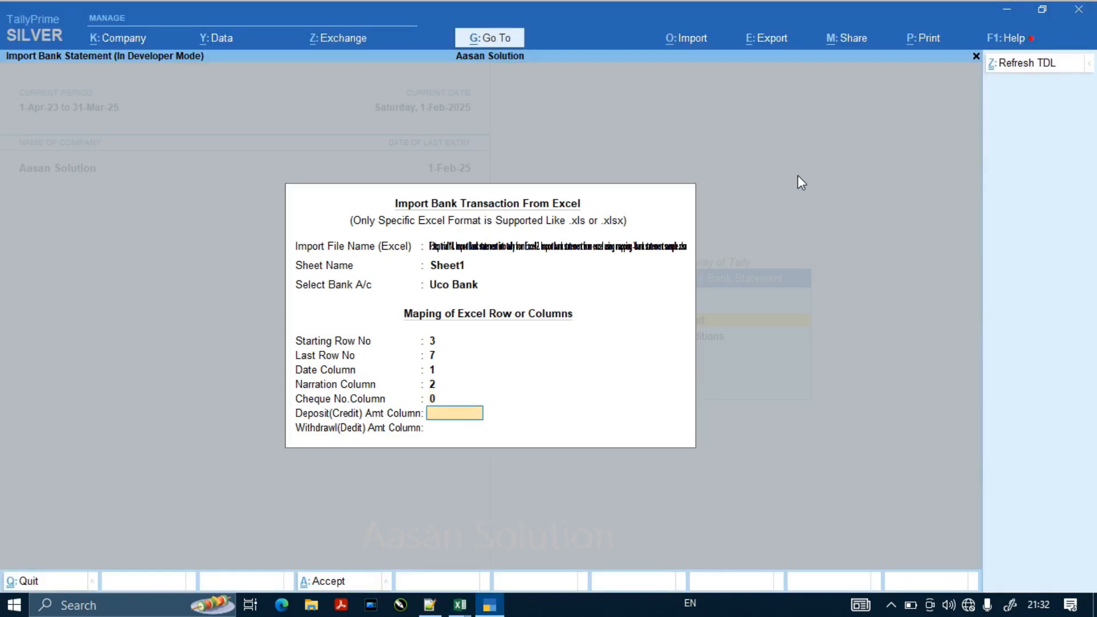
# Step: Set the deposit amount column to 5 and withdrawal amount column to 4 after checking Excel, then run the import and close the log
pyautogui.hotkey('alt', 'Tab')
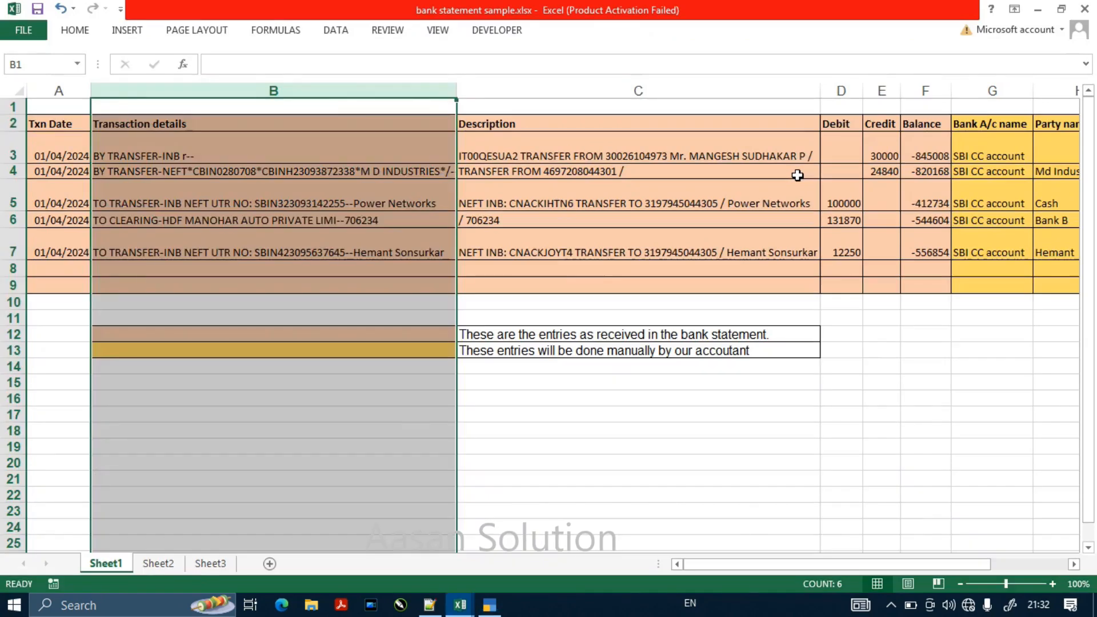
pyautogui.click(881, 90)
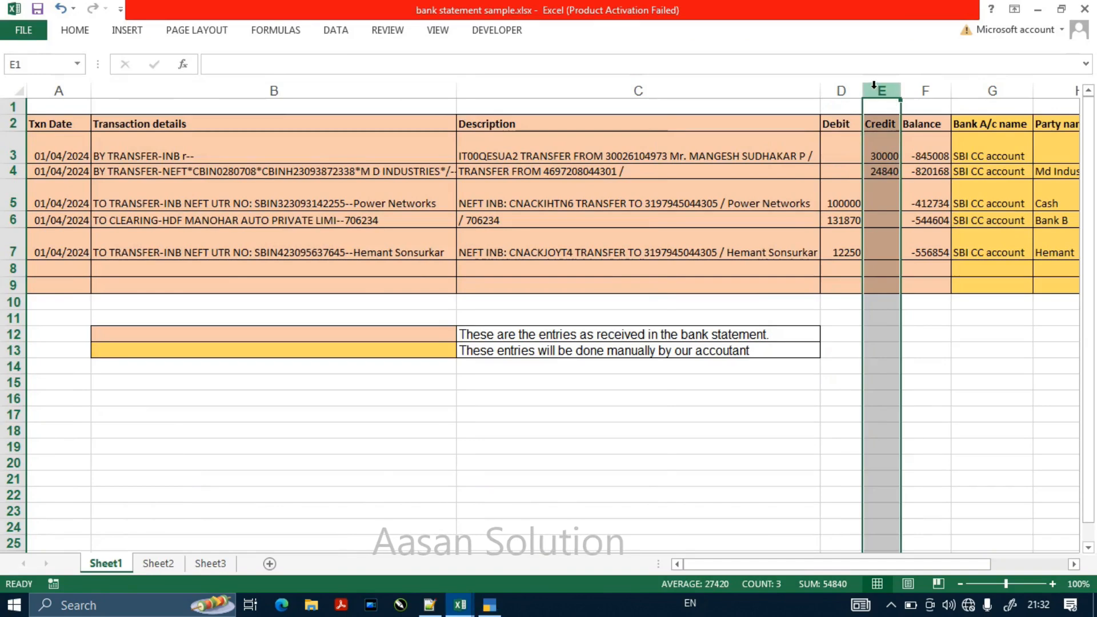
pyautogui.click(834, 89)
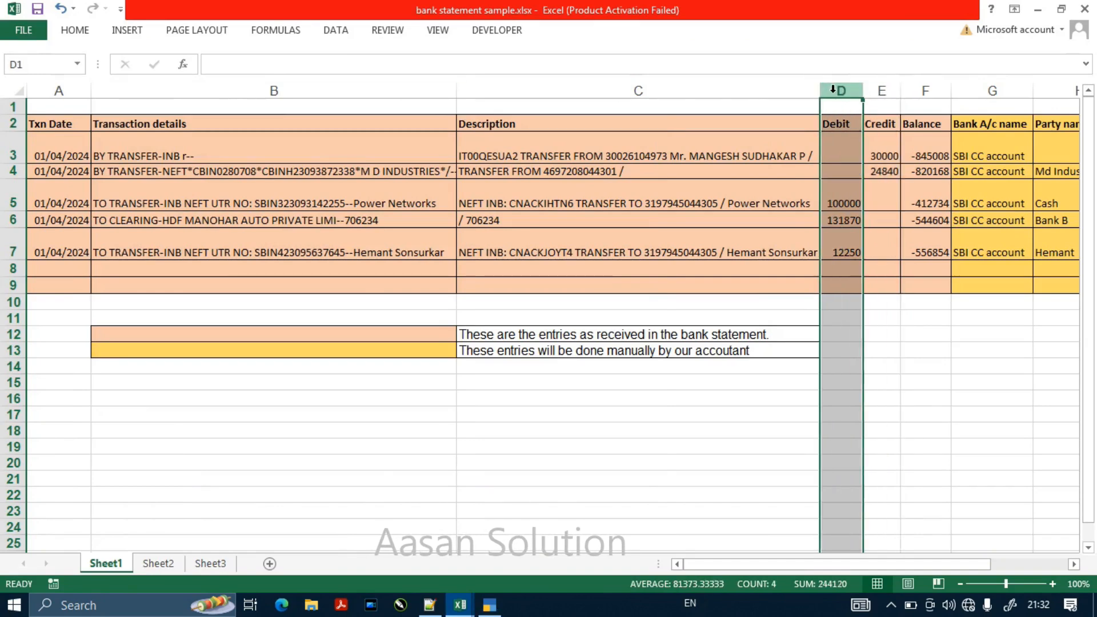
pyautogui.click(872, 90)
pyautogui.hotkey('alt', 'Tab')
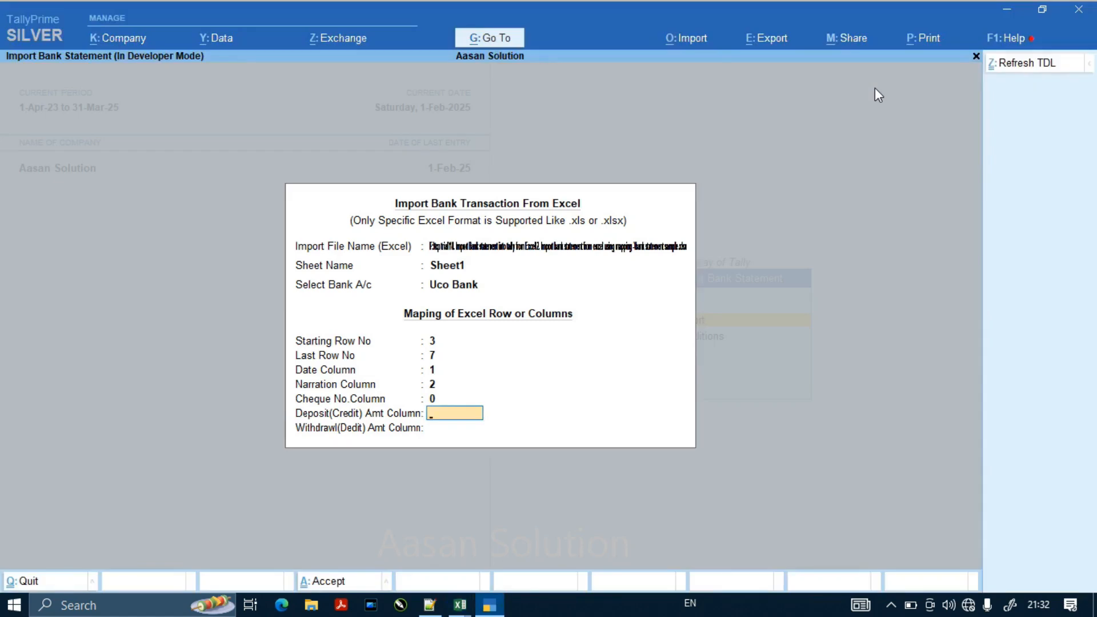
pyautogui.press('Return')
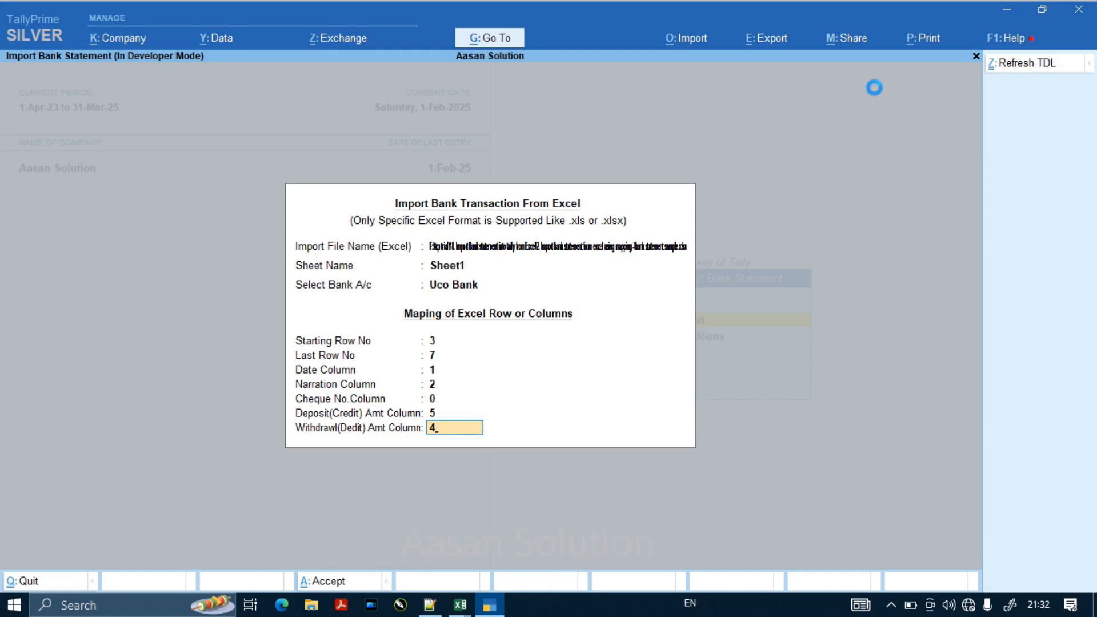
pyautogui.press('Return')
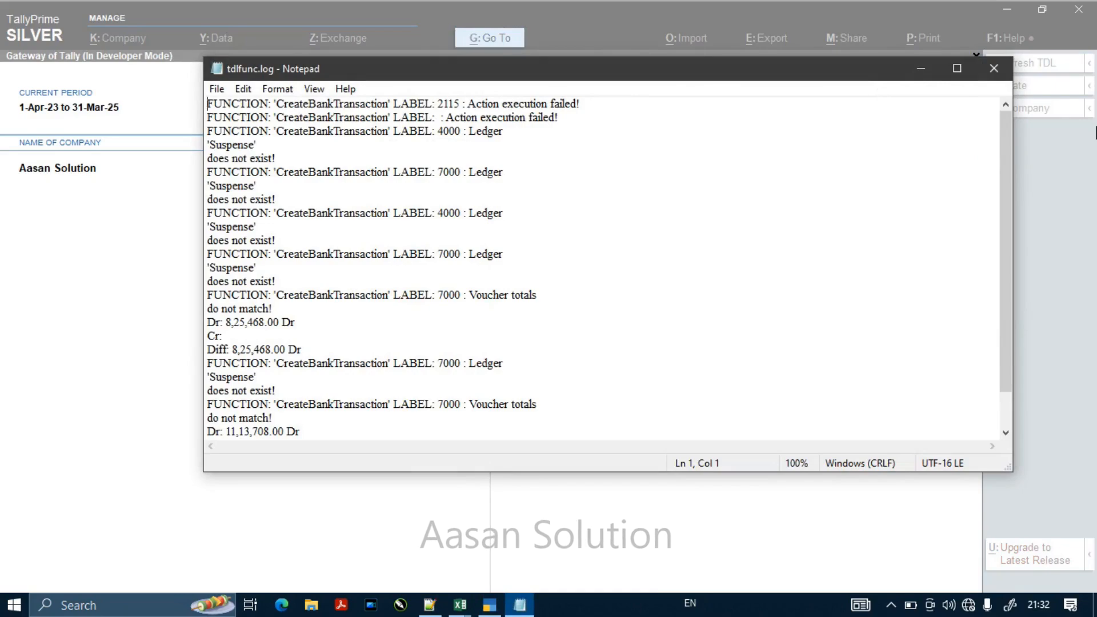
pyautogui.click(994, 68)
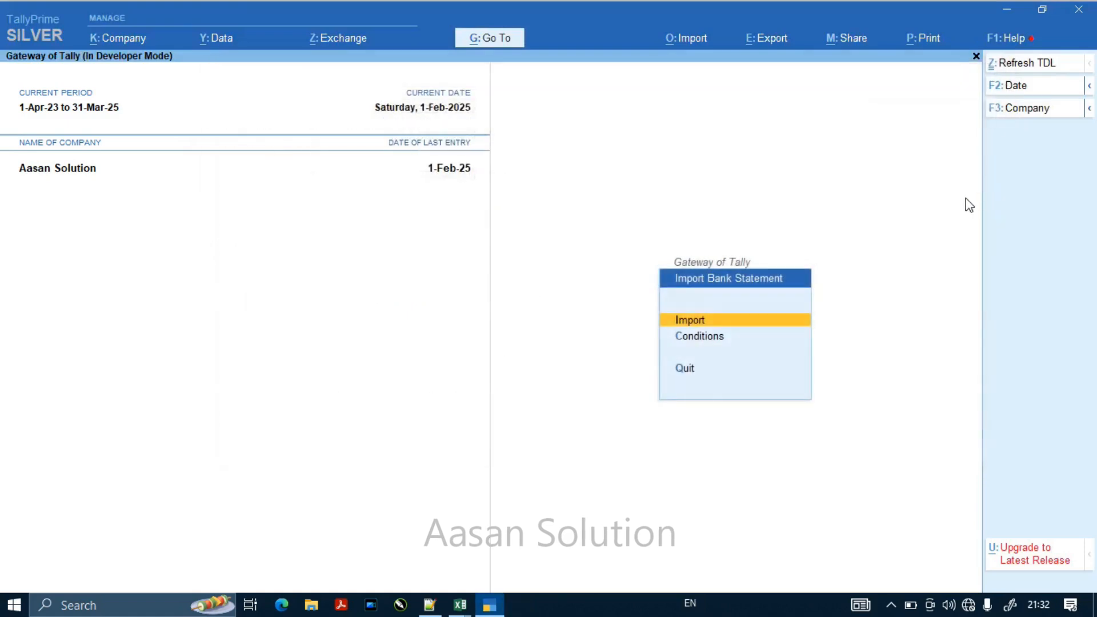
# Step: Open the Uco Bank ledger's voucher report from the Gateway of Tally
pyautogui.press('Escape')
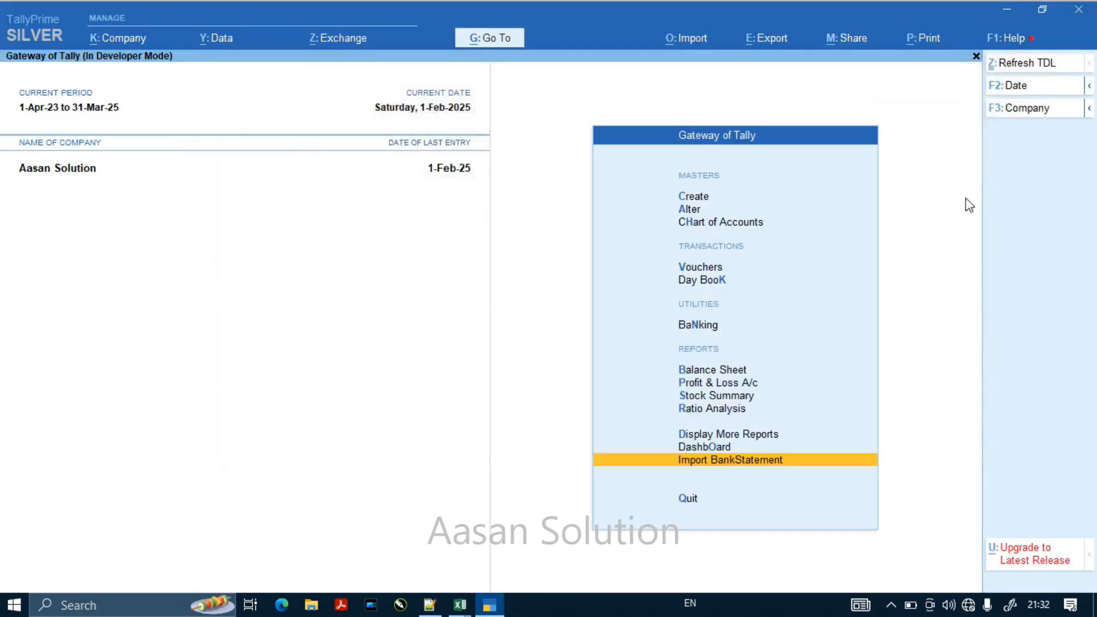
pyautogui.write('dalUc')
pyautogui.press('Return')
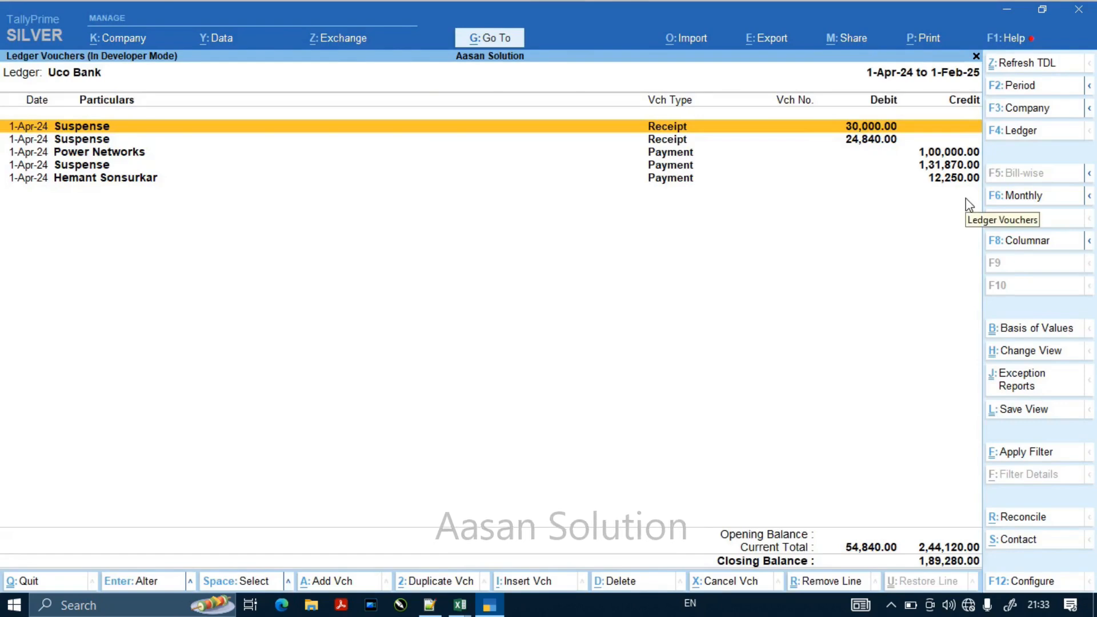
# Step: Open the Power Networks payment voucher to check its ledger and narration, and return to the Uco Bank voucher list
pyautogui.press('Down')
pyautogui.press('Down')
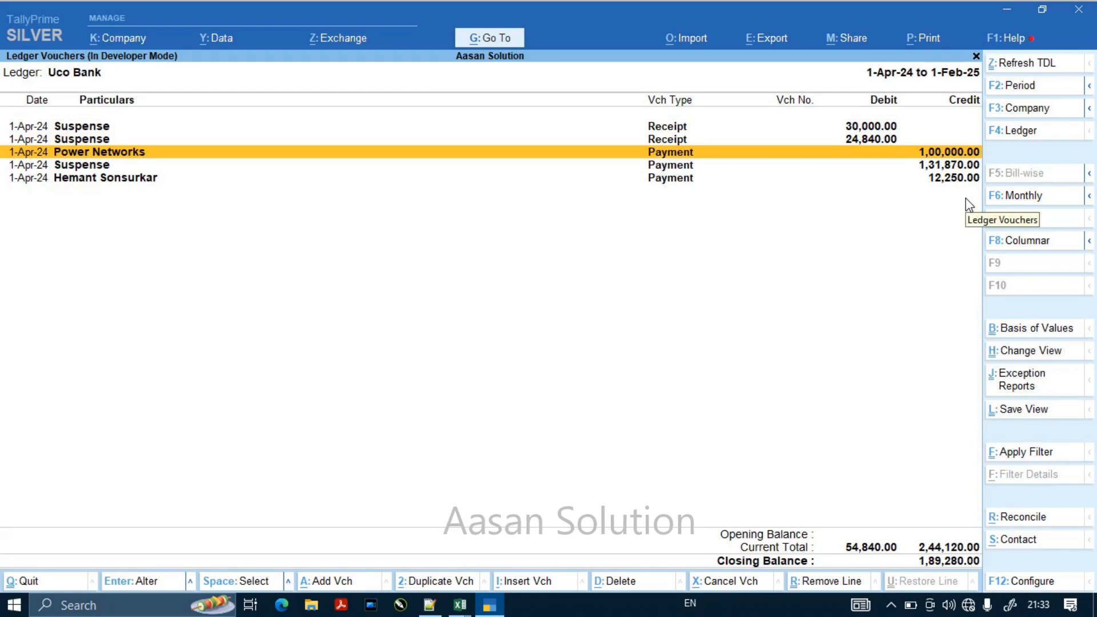
pyautogui.press('Return')
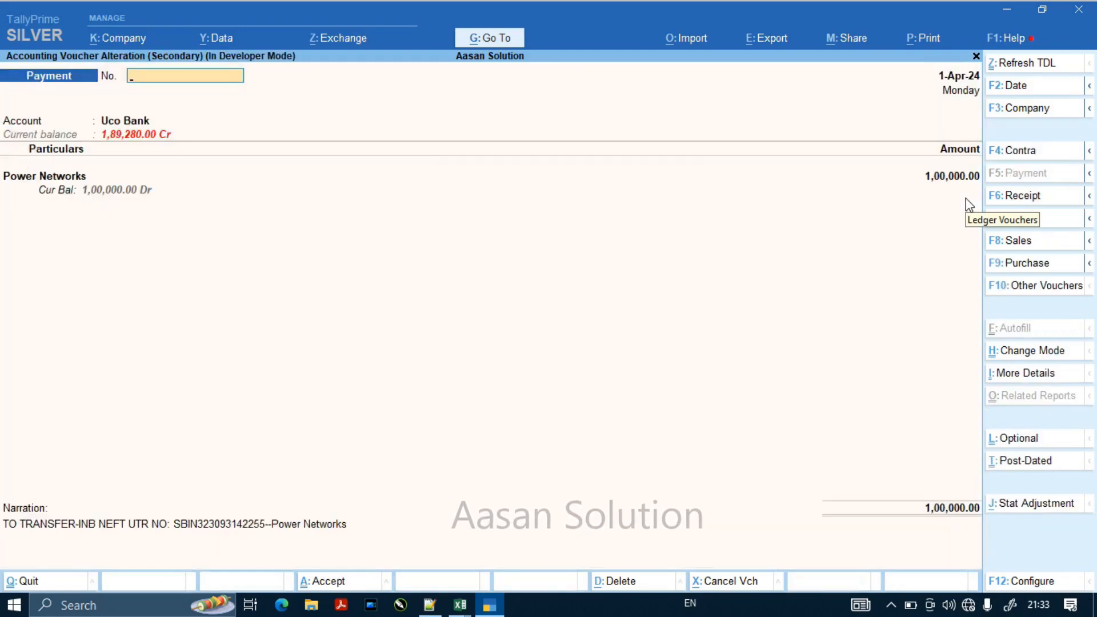
pyautogui.press('Escape')
pyautogui.press('F4')
pyautogui.press('Return')
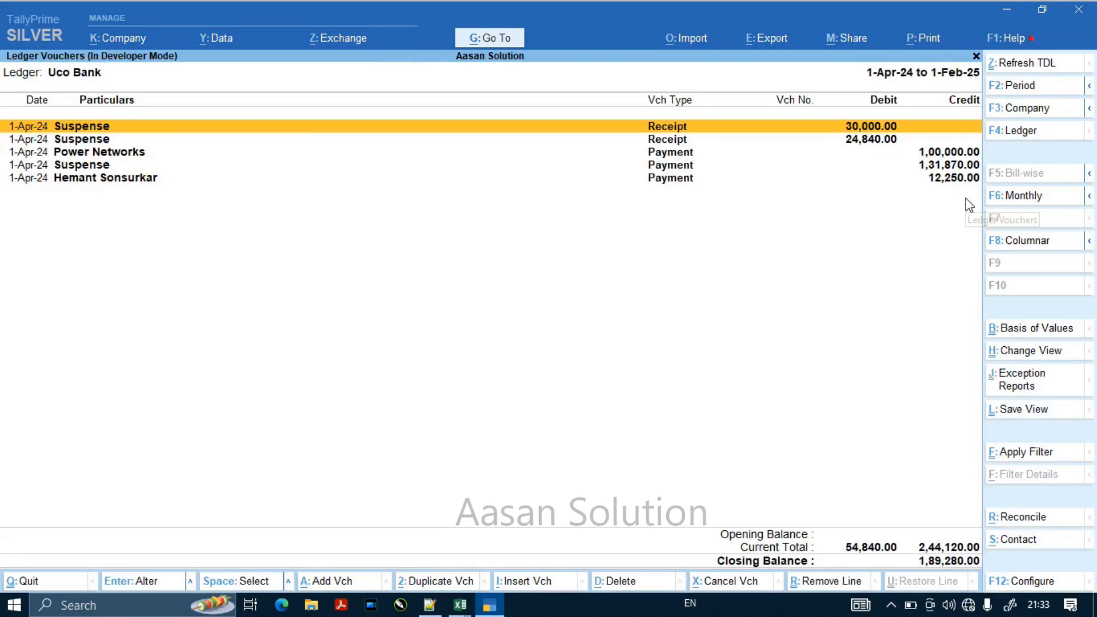
# Step: Examine the narration of the 24,840 Suspense receipt and review the other imported Uco Bank entries
pyautogui.press('Down')
pyautogui.press('Return')
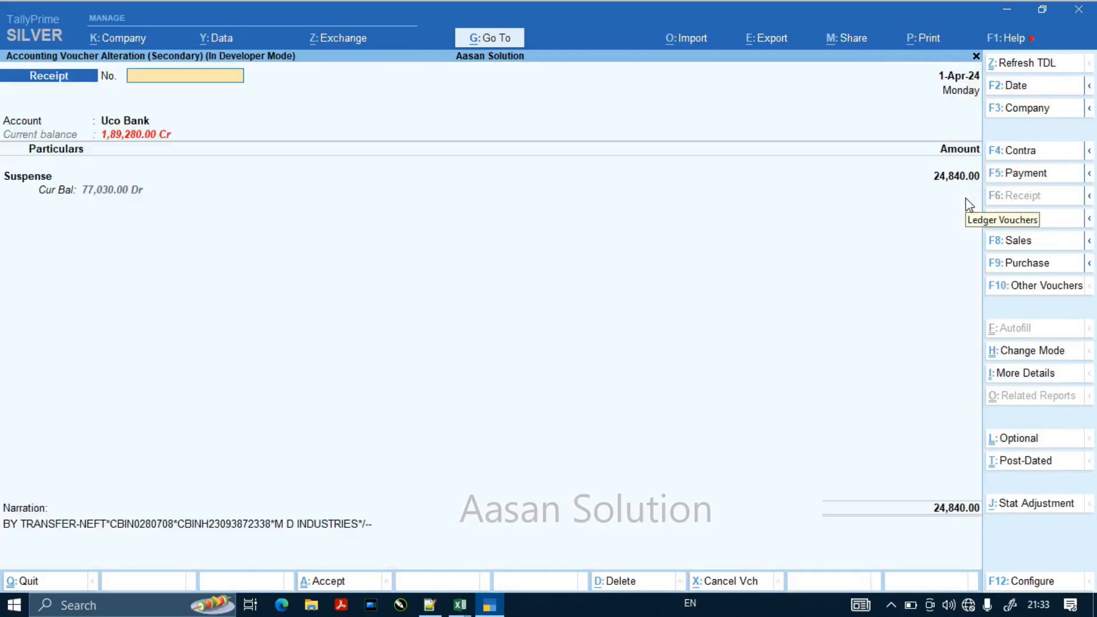
pyautogui.press('Escape')
pyautogui.press('Up')
pyautogui.press('Down')
pyautogui.press('Down')
pyautogui.press('Down')
pyautogui.press('Up')
pyautogui.press('Up')
pyautogui.press('Up')
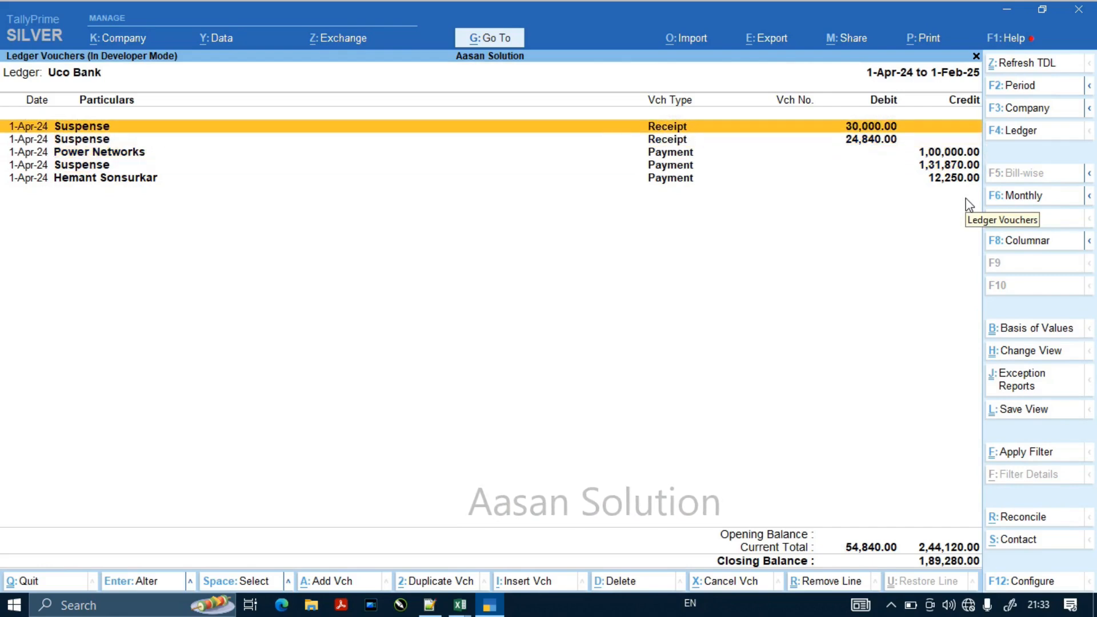
# Step: Change the particulars ledger of the 30,000 Suspense receipt to Cash and save the voucher
pyautogui.press('Return')
pyautogui.press('Return')
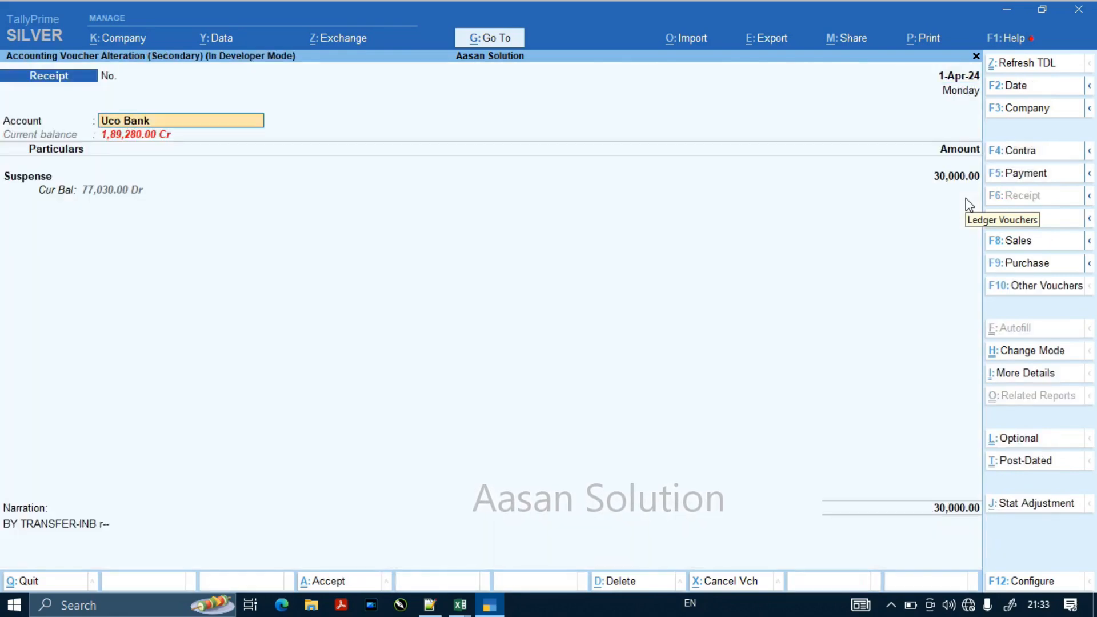
pyautogui.press('Return')
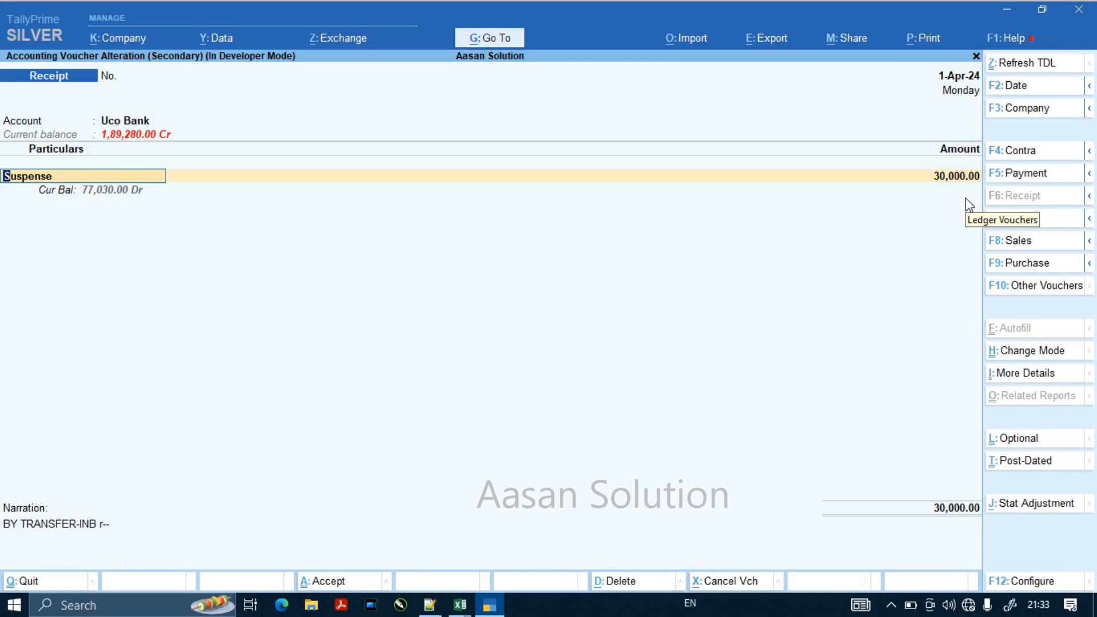
pyautogui.write('cash')
pyautogui.press('Return')
pyautogui.press('Return')
pyautogui.press('Return')
pyautogui.press('Return')
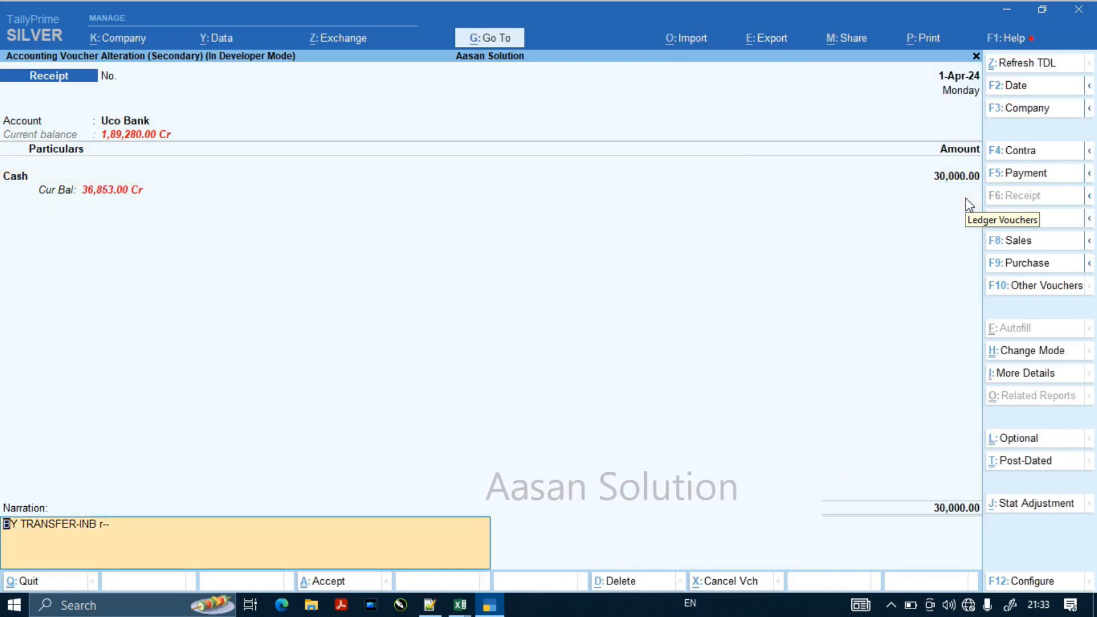
pyautogui.press('Return')
pyautogui.press('Return')
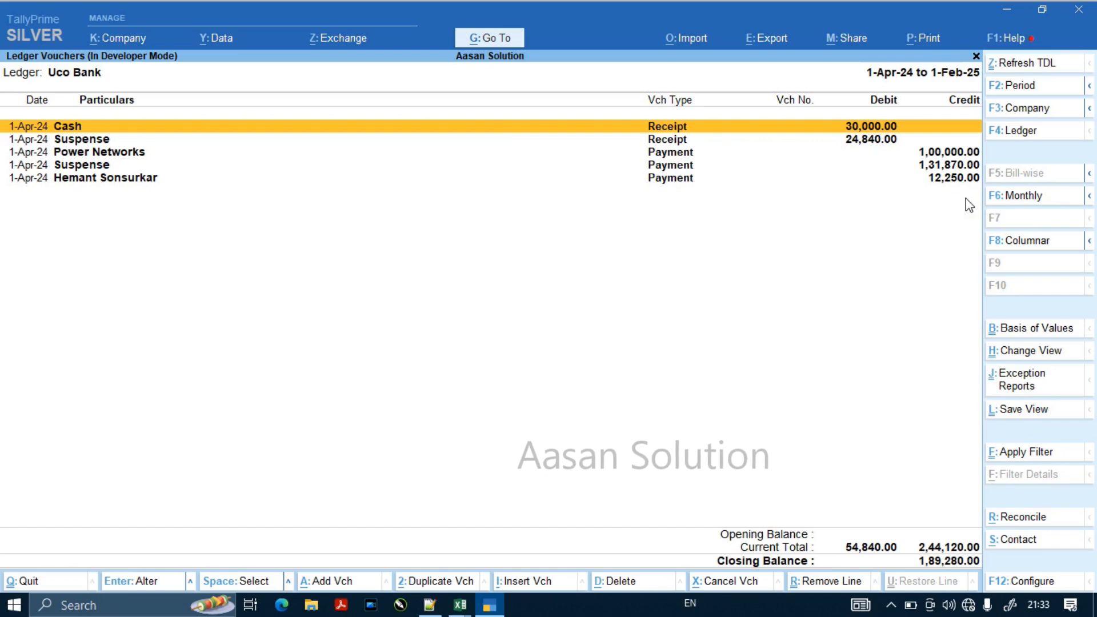
# Step: View icici statement.xls in Excel and open the bank statement import form in TallyPrime
pyautogui.hotkey('alt', 'Tab')
pyautogui.press('Tab')
pyautogui.press('Tab')
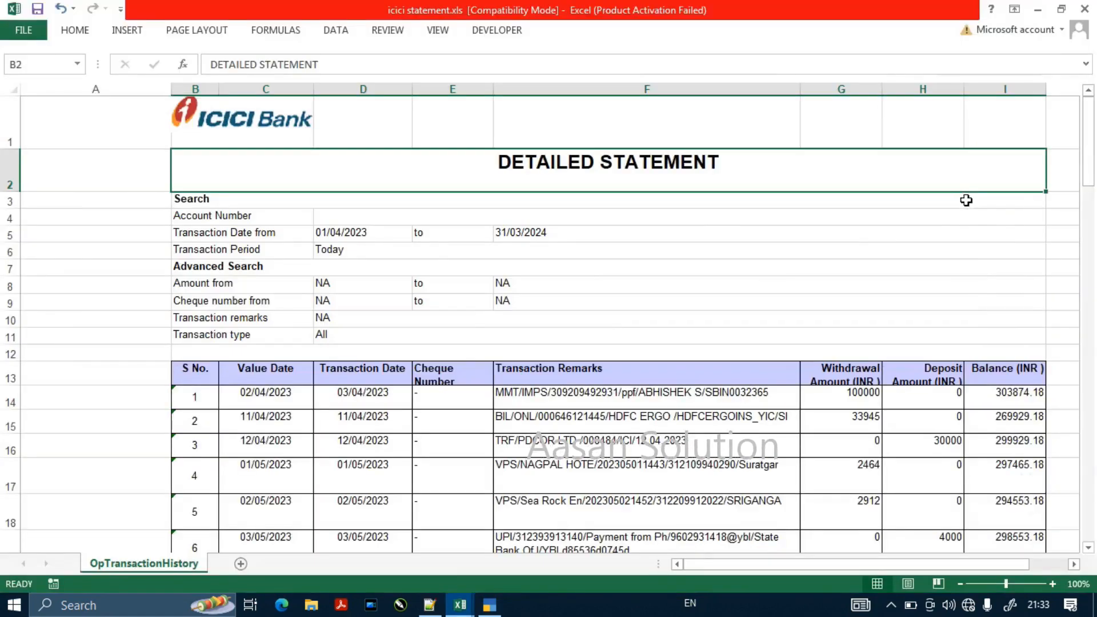
pyautogui.hotkey('alt', 'Tab')
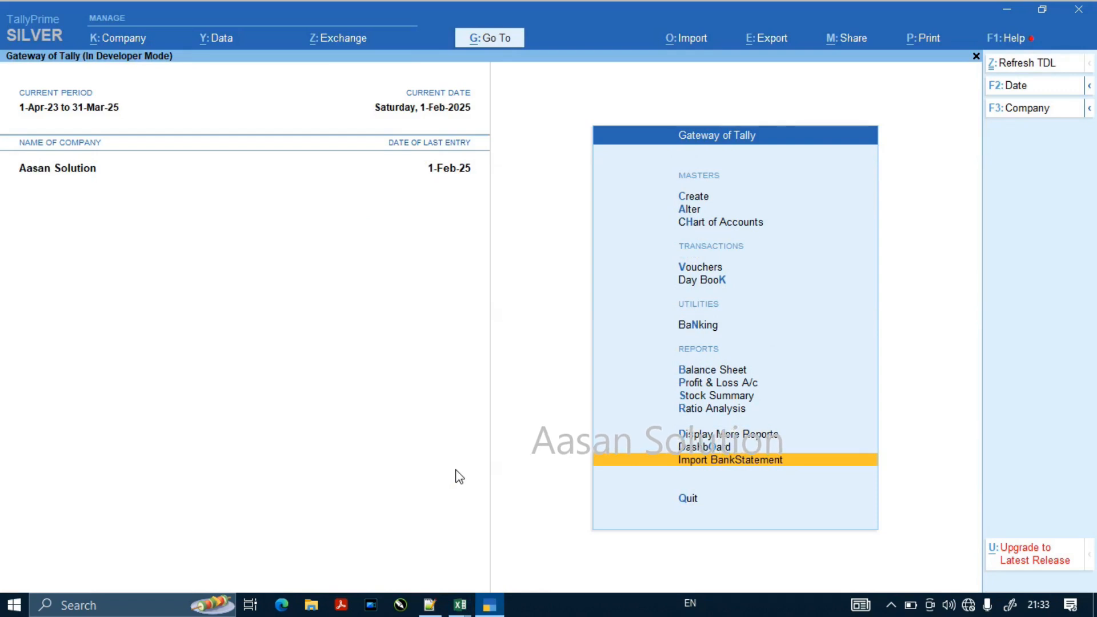
pyautogui.press('Return')
pyautogui.press('Return')
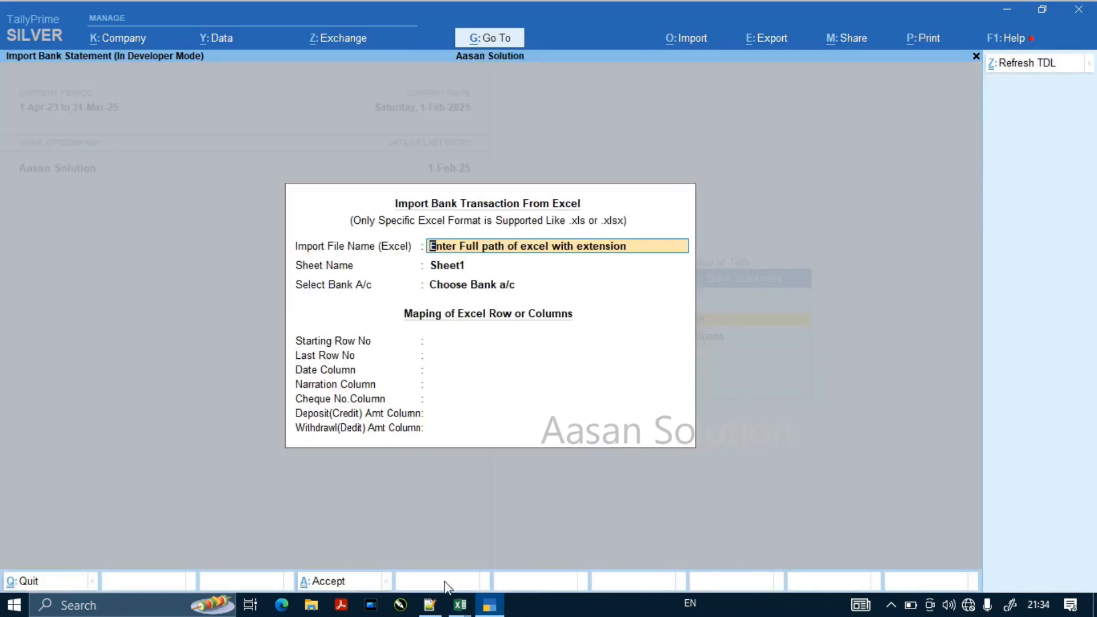
# Step: Copy the full path of icici statement.xls from Notepad++ and enter it as the TallyPrime import file name
pyautogui.click(430, 605)
pyautogui.click(467, 161)
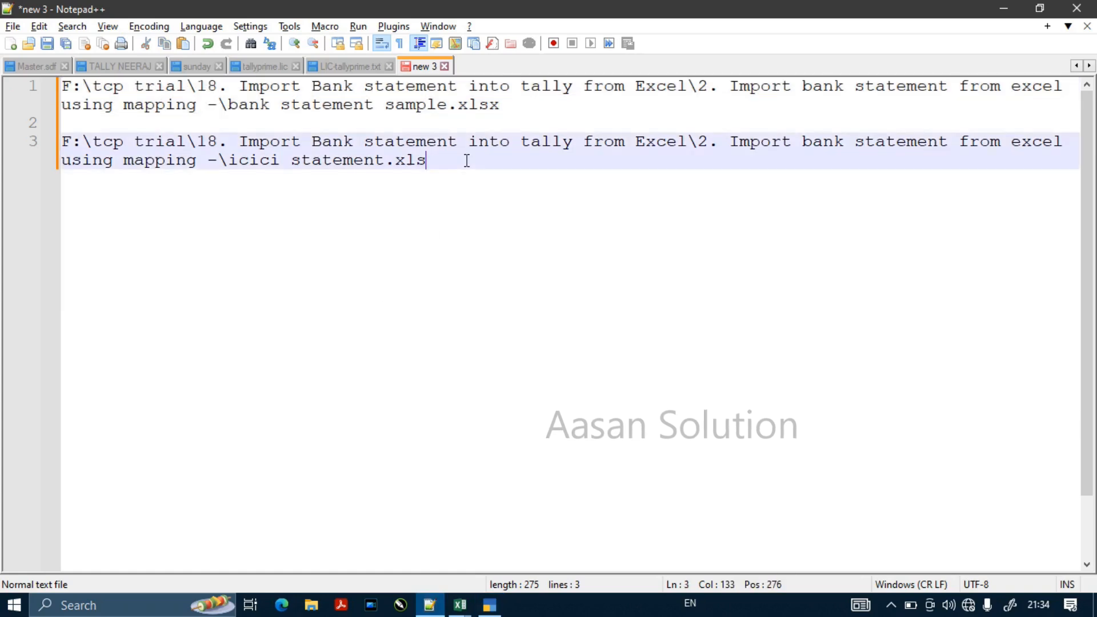
pyautogui.hotkey('shift', 'Home')
pyautogui.hotkey('shift', 'Home')
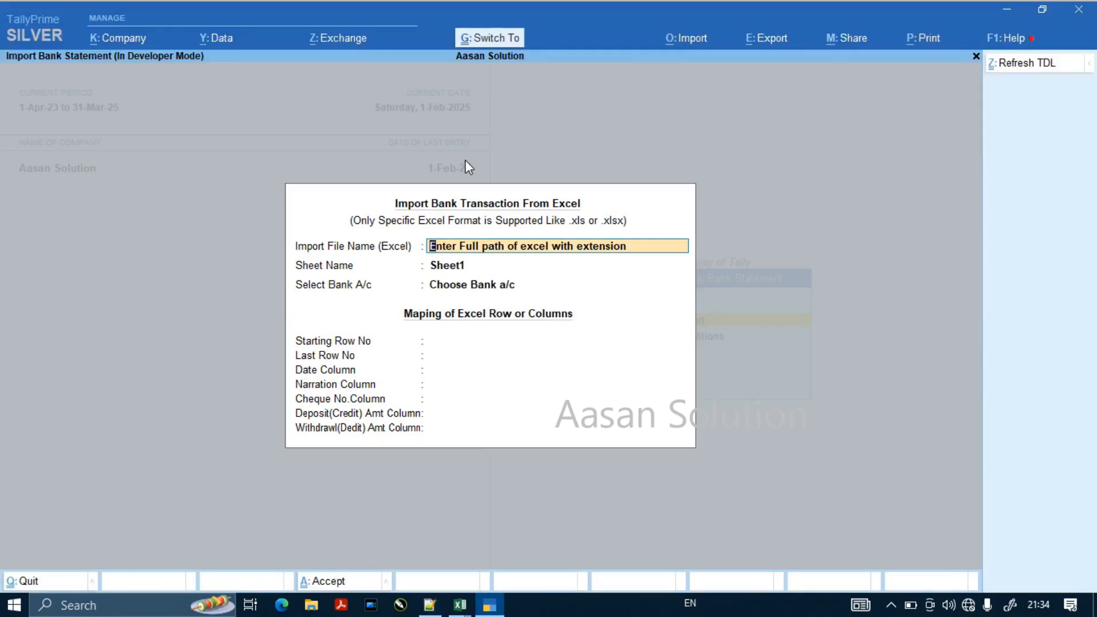
pyautogui.hotkey('ctrl', 'v')
pyautogui.press('Return')
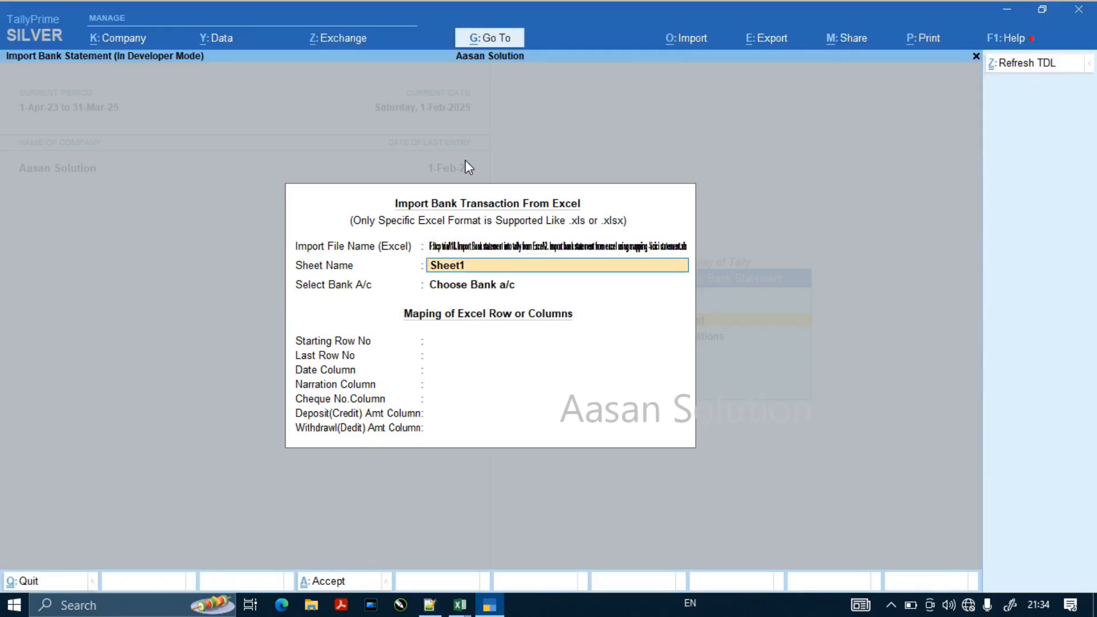
# Step: Copy the sheet name OpTransactionHistory from Excel into the import form and select Icici Bank as the bank account
pyautogui.hotkey('alt', 'Tab')
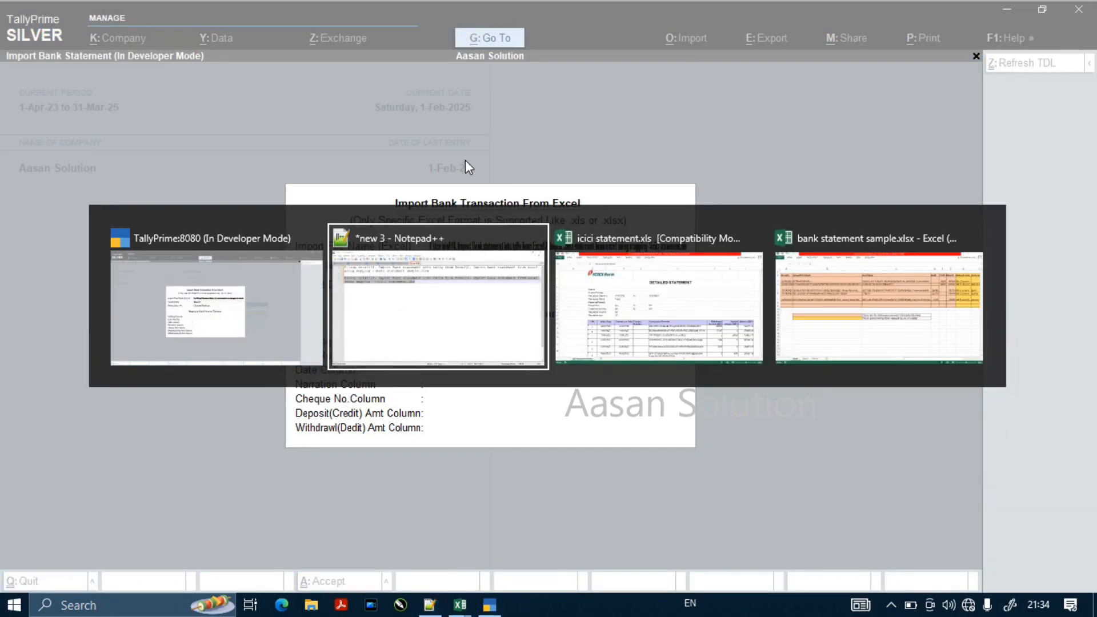
pyautogui.hotkey('alt', 'Tab')
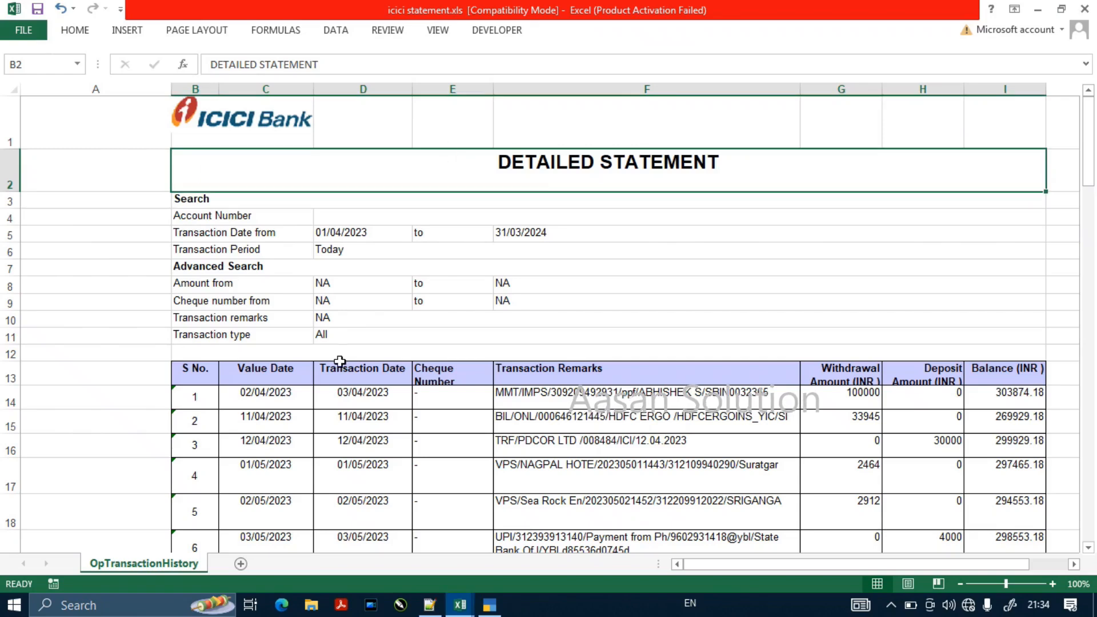
pyautogui.doubleClick(166, 565)
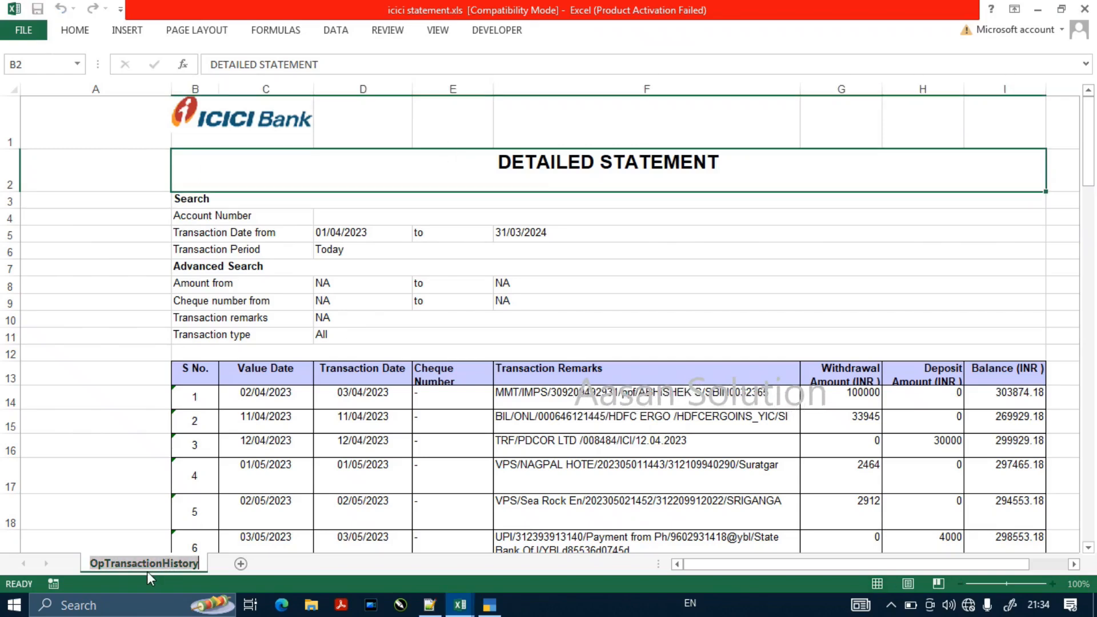
pyautogui.hotkey('alt', 'Tab')
pyautogui.hotkey('ctrl', 'alt', 'v')
pyautogui.press('Return')
pyautogui.press('Down')
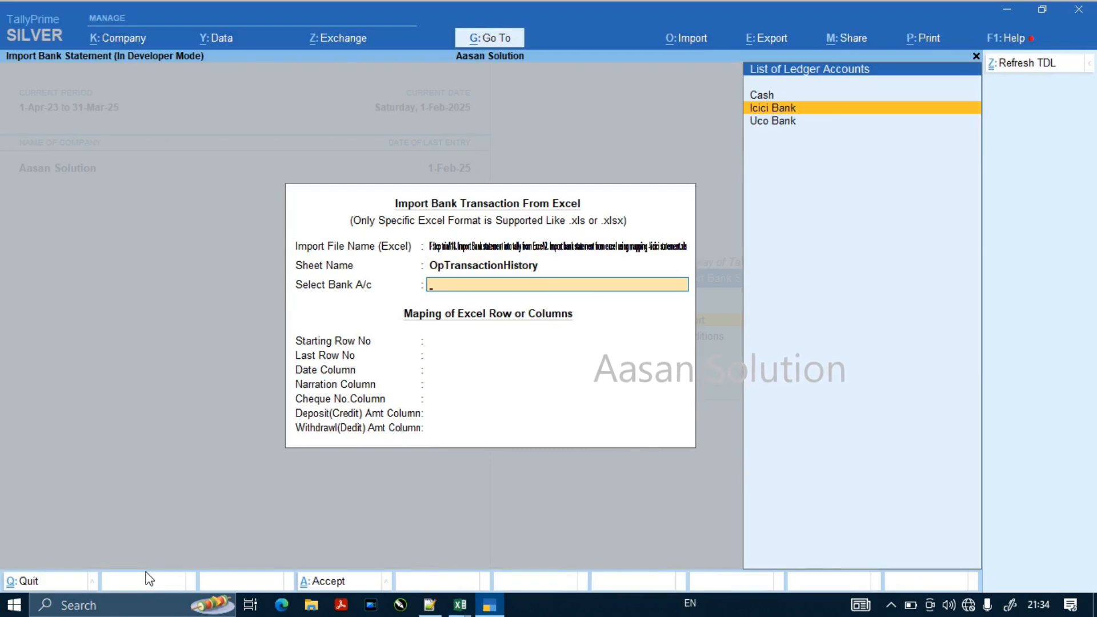
pyautogui.press('Return')
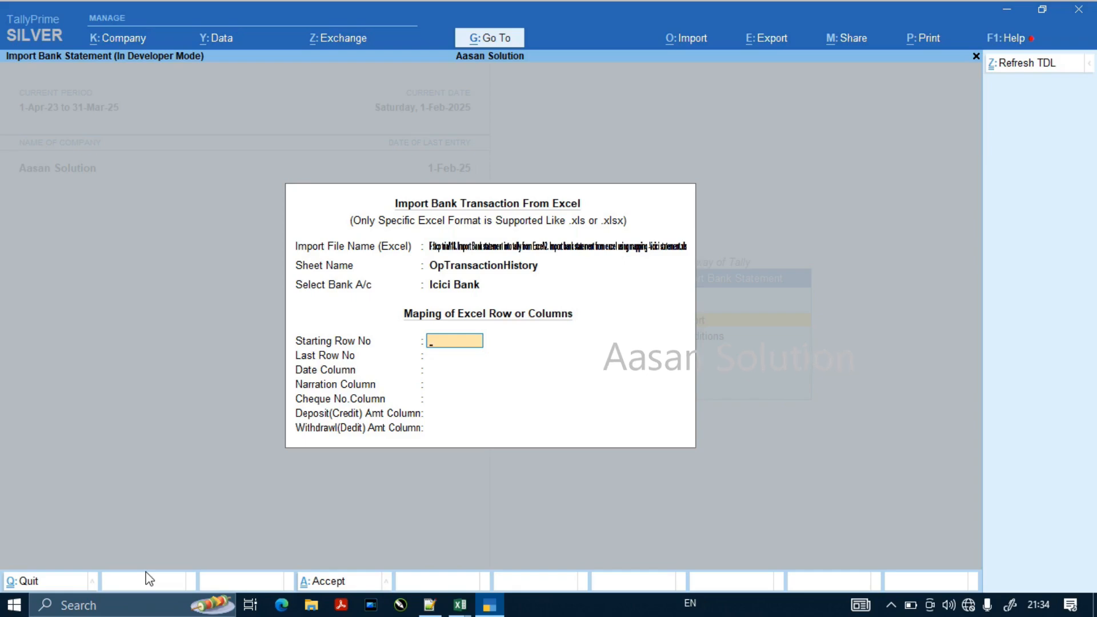
# Step: Locate the first and last transaction rows in the ICICI statement in Excel
pyautogui.hotkey('alt', 'Tab')
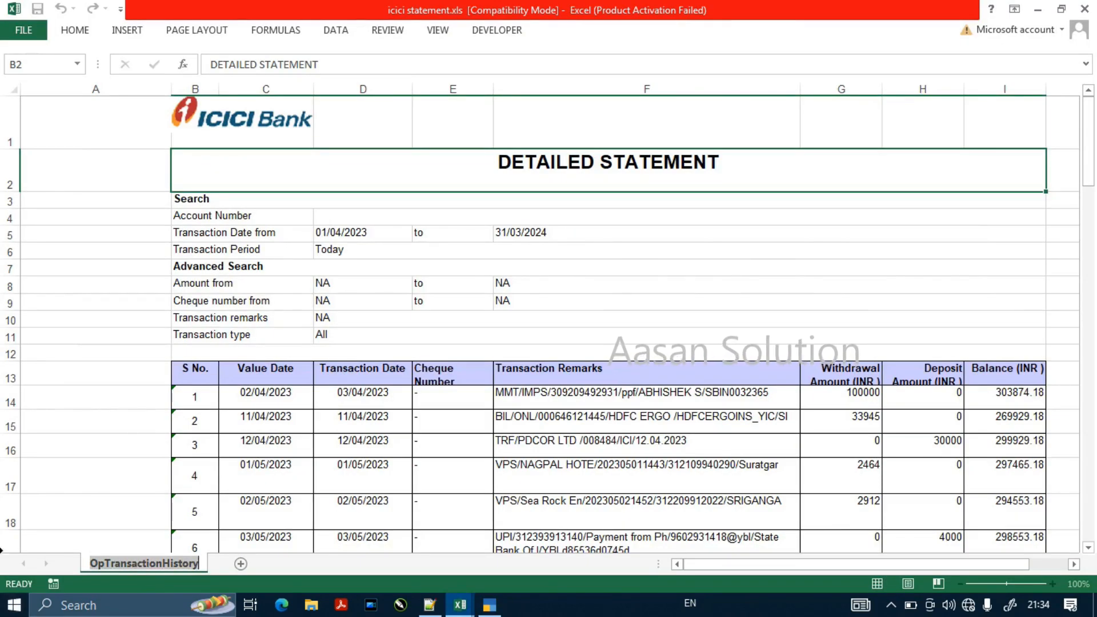
pyautogui.click(11, 399)
pyautogui.scroll(-5, 22, 417)
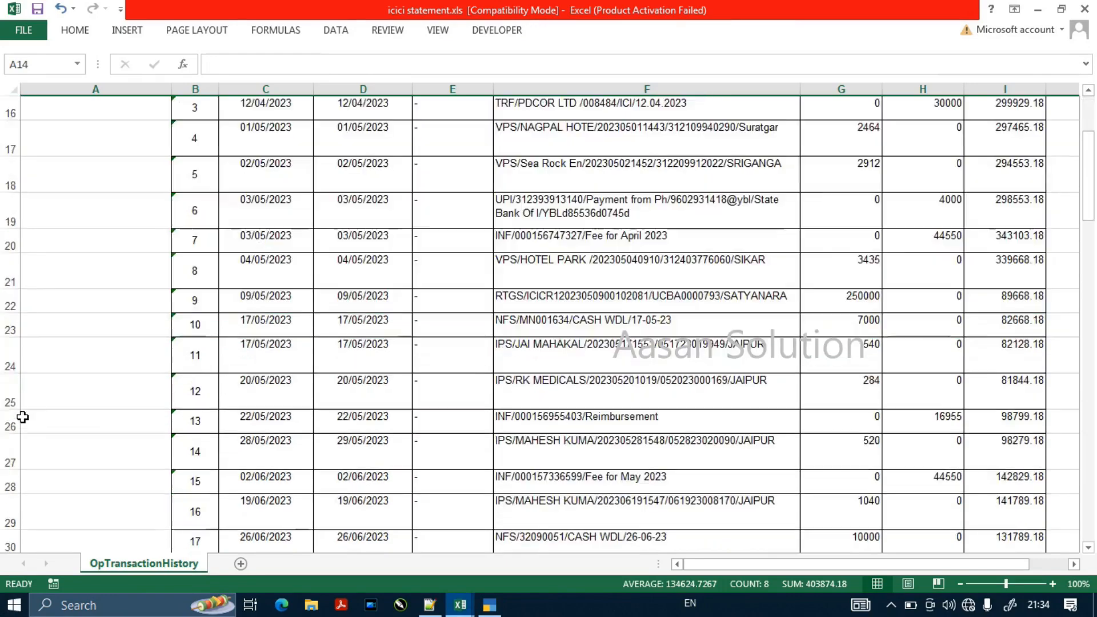
pyautogui.scroll(-20, 166, 391)
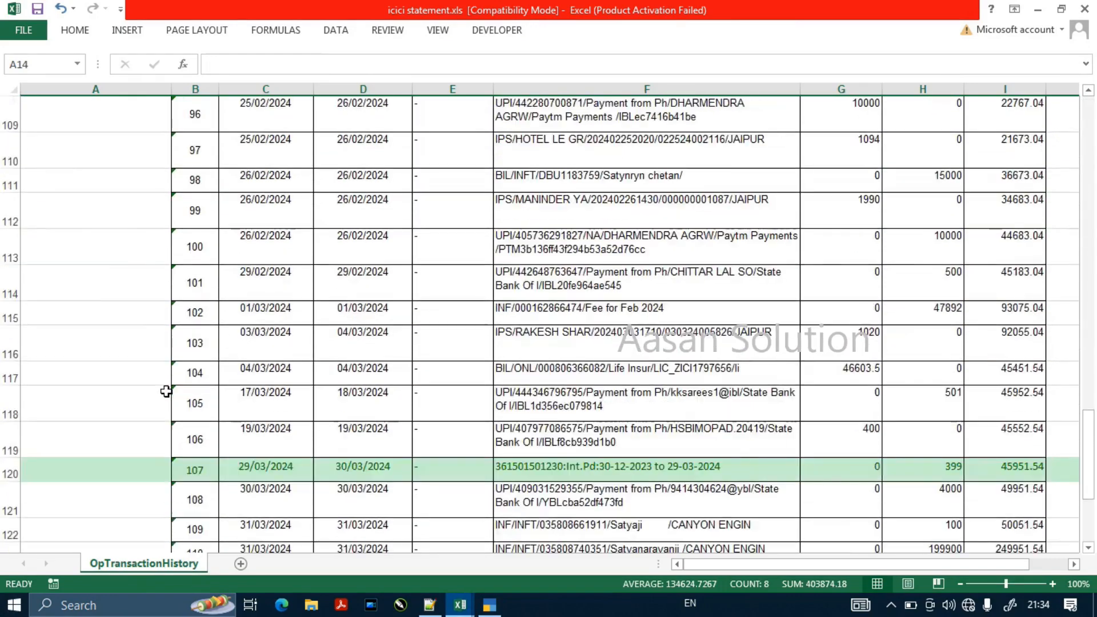
pyautogui.scroll(-6, 166, 391)
pyautogui.scroll(3, 166, 392)
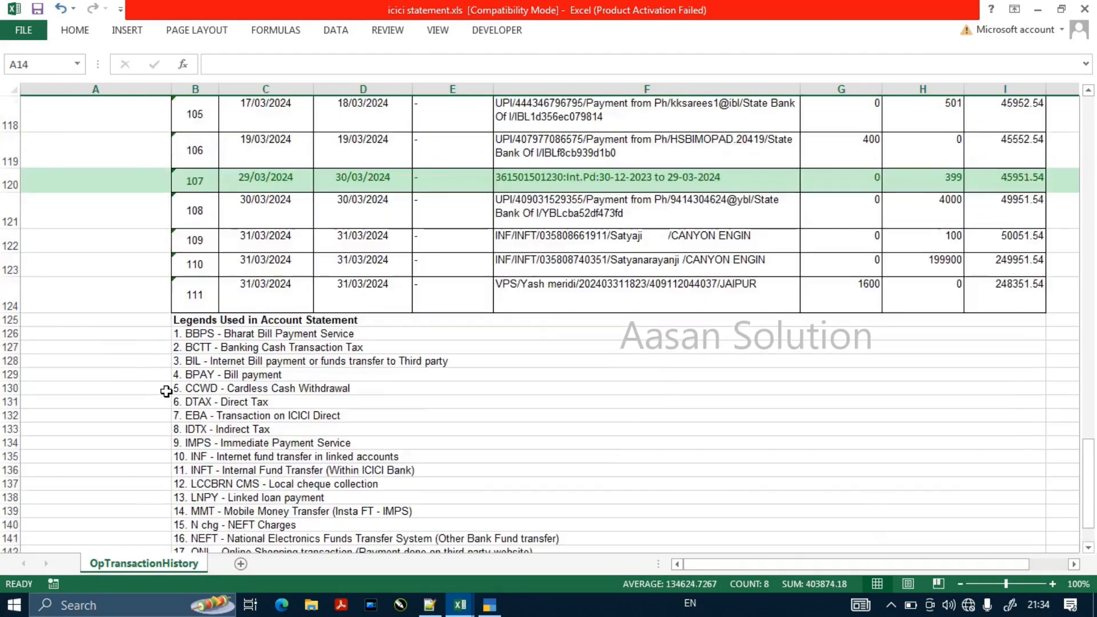
pyautogui.click(12, 294)
pyautogui.click(65, 293)
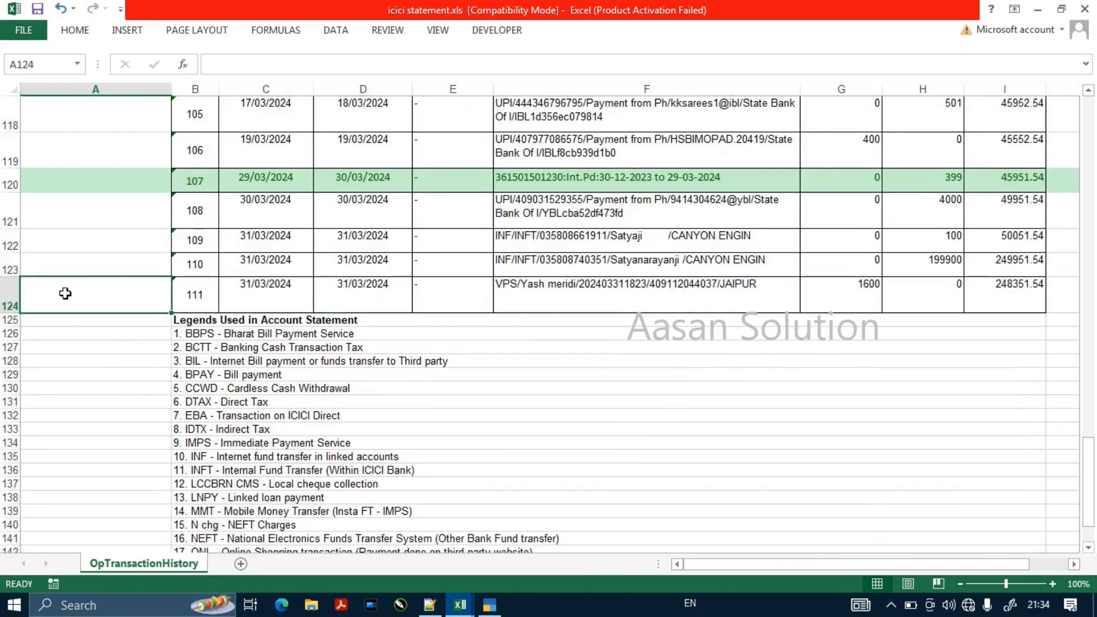
pyautogui.hotkey('ctrl', 'Home')
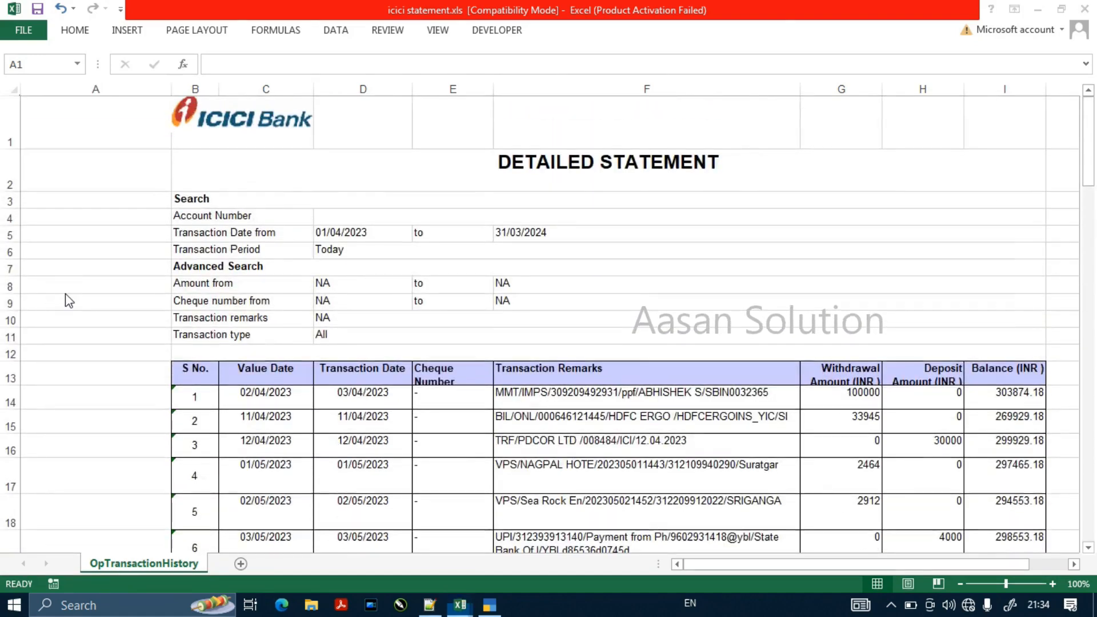
# Step: Set the TallyPrime import's starting row to 114 and last row to 124
pyautogui.hotkey('alt', 'Tab')
pyautogui.write('114')
pyautogui.press('Return')
pyautogui.write('124')
pyautogui.press('Return')
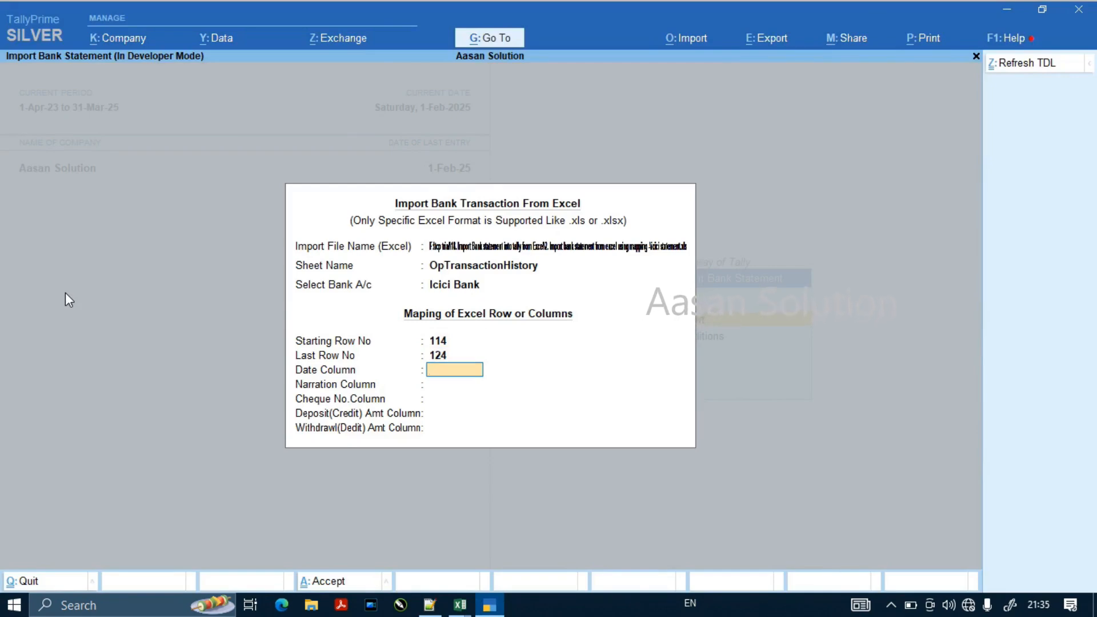
# Step: Identify the Value Date column in the Excel statement and set the import's date column to 3
pyautogui.hotkey('alt', 'Tab')
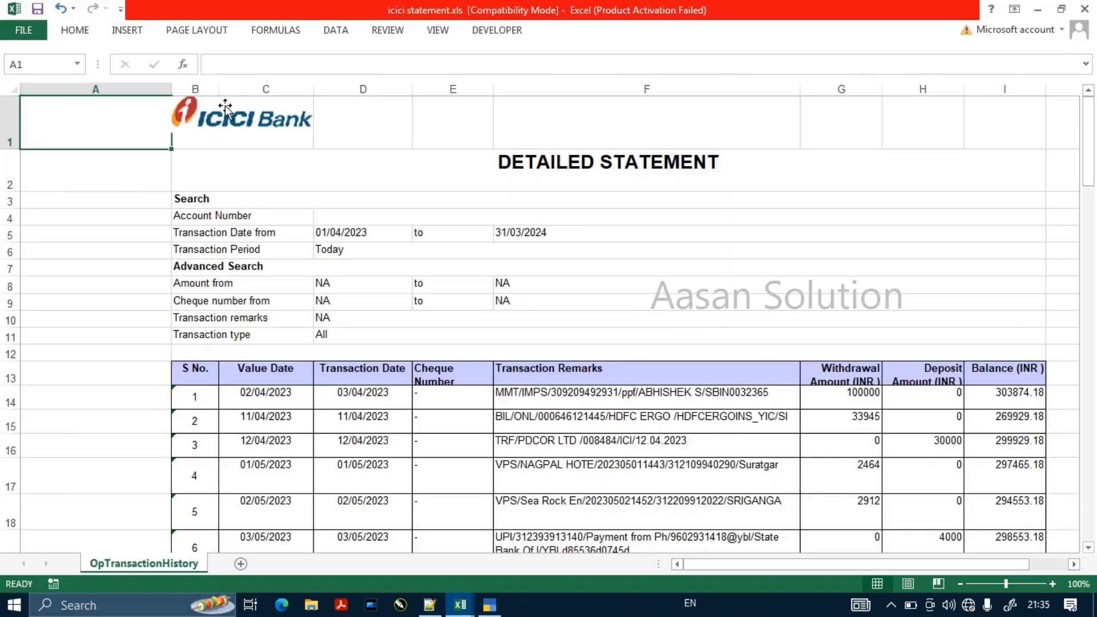
pyautogui.click(261, 87)
pyautogui.hotkey('alt', 'Tab')
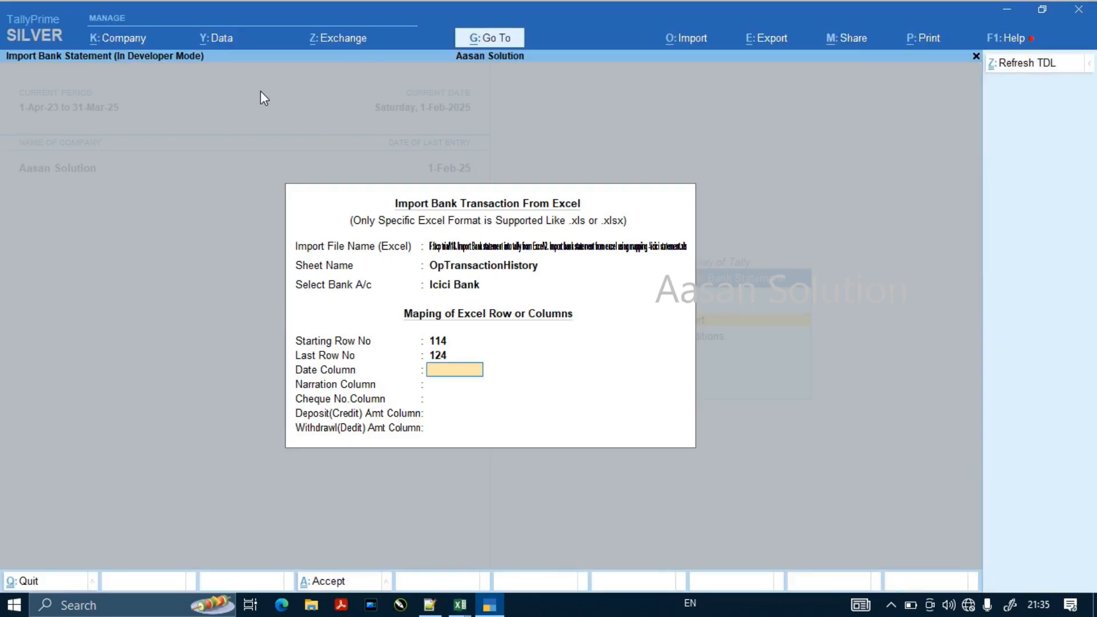
pyautogui.write('3')
pyautogui.press('Return')
# Step: Identify the Transaction Remarks column in the Excel statement and set the import's narration column to 6
pyautogui.hotkey('alt', 'Tab')
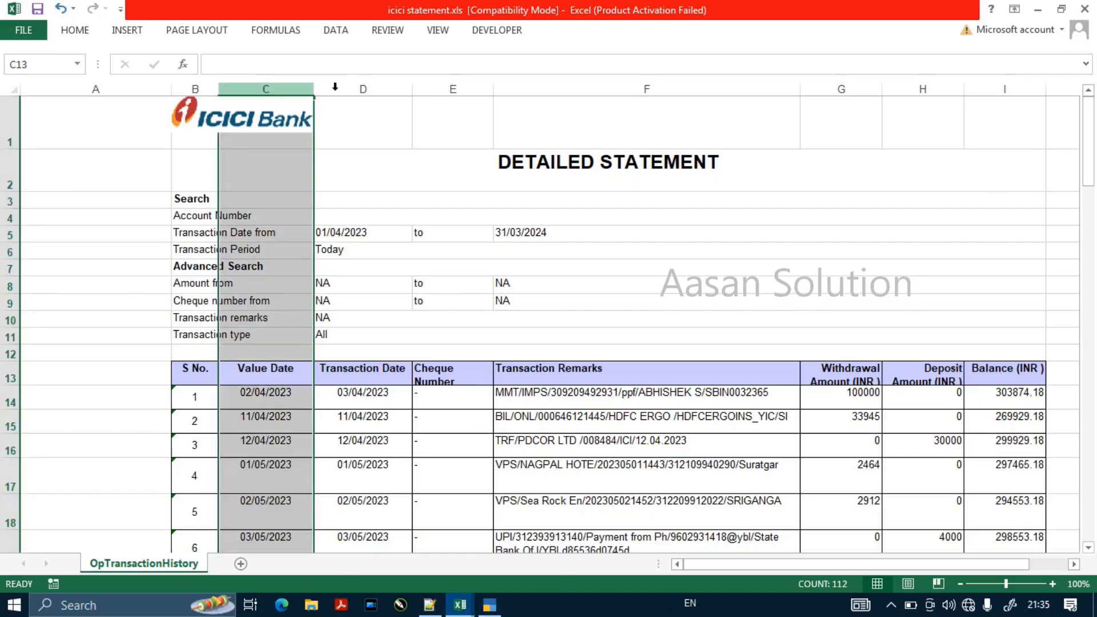
pyautogui.click(651, 83)
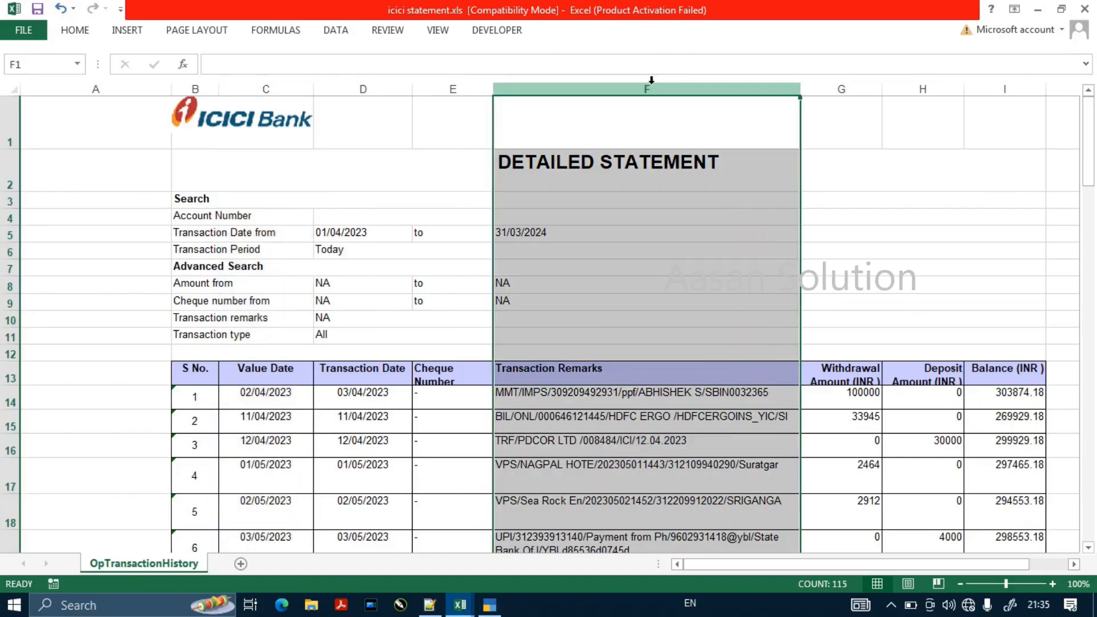
pyautogui.hotkey('alt', 'Tab')
pyautogui.write('6')
pyautogui.press('Return')
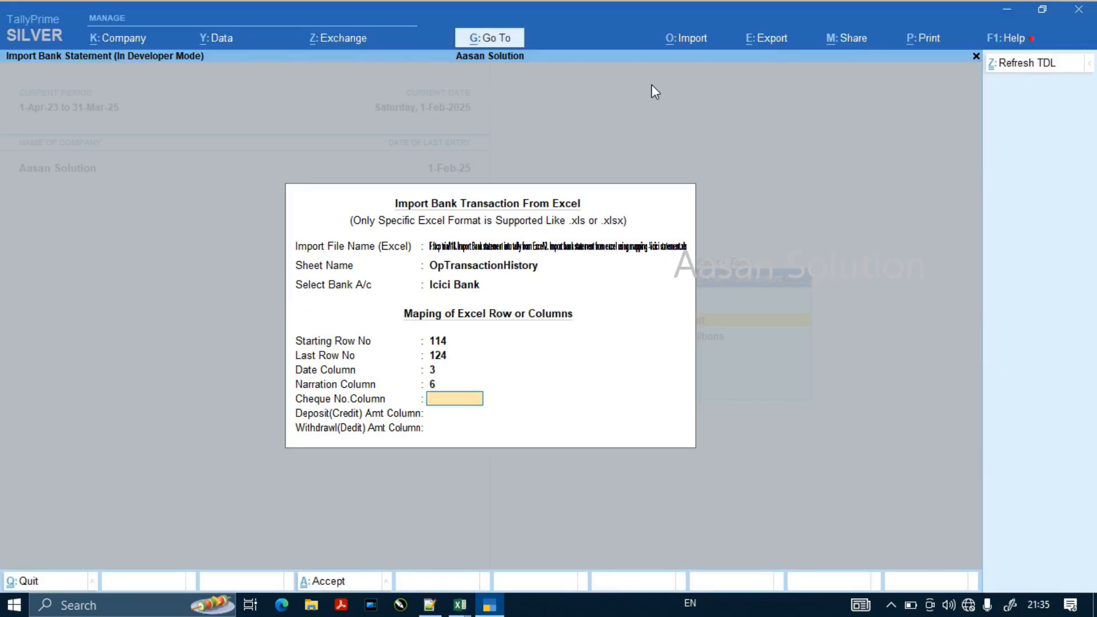
# Step: Identify the Cheque Number column in the Excel statement and set the import's cheque number column to 5
pyautogui.hotkey('alt', 'Tab')
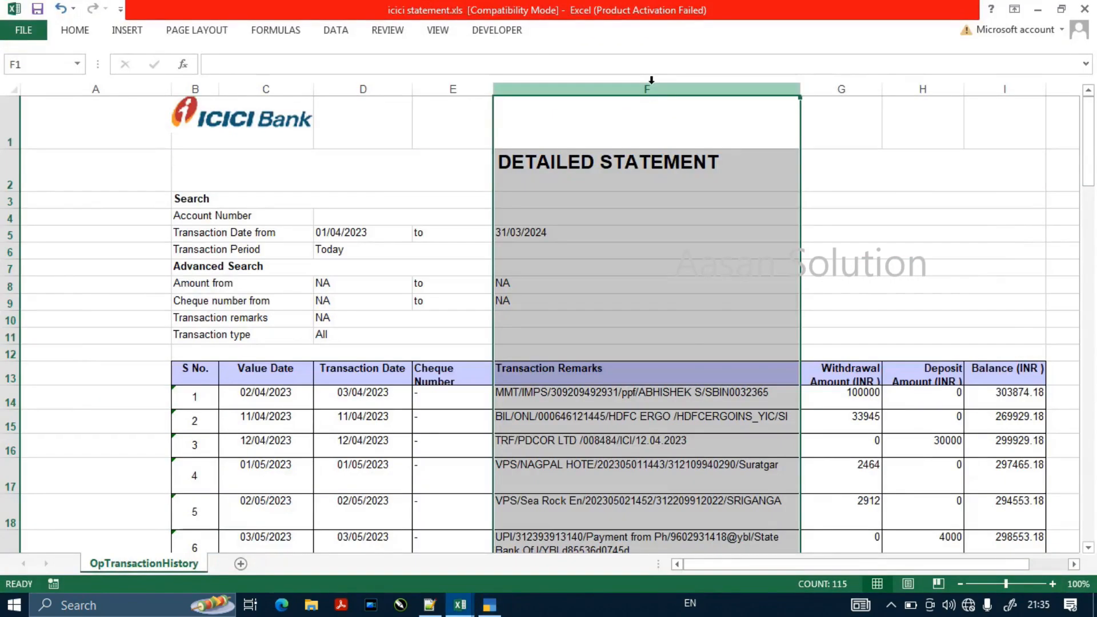
pyautogui.click(483, 90)
pyautogui.hotkey('alt', 'Tab')
pyautogui.write('5')
pyautogui.press('Return')
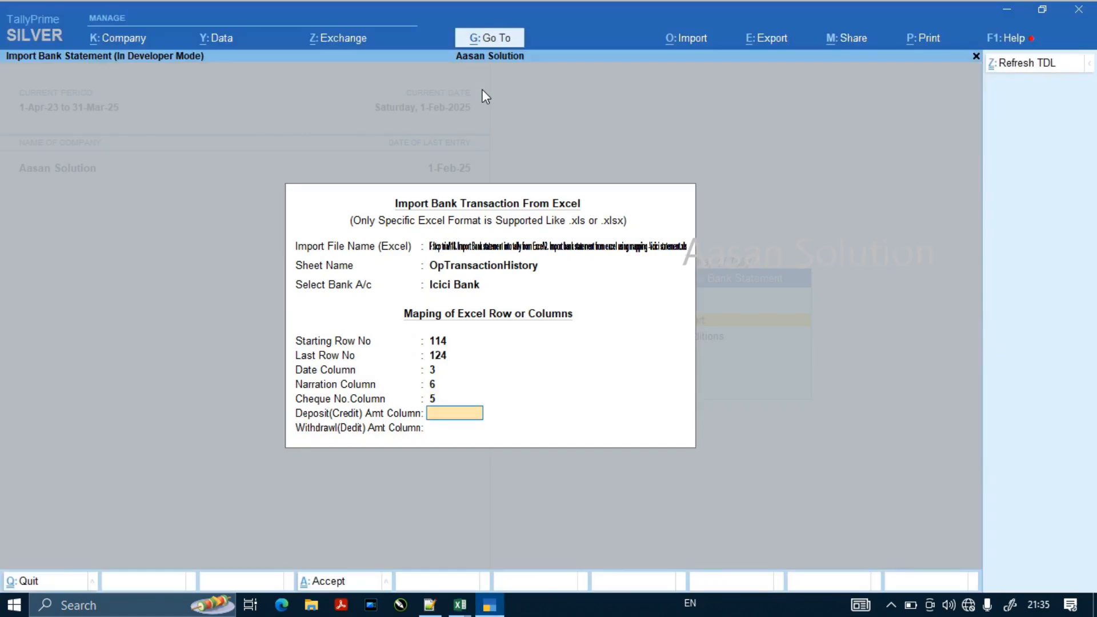
# Step: Identify the Deposit and Withdrawal Amount columns in the Excel statement and set the import's deposit column to 8 and withdrawal column to 7
pyautogui.hotkey('alt', 'Tab')
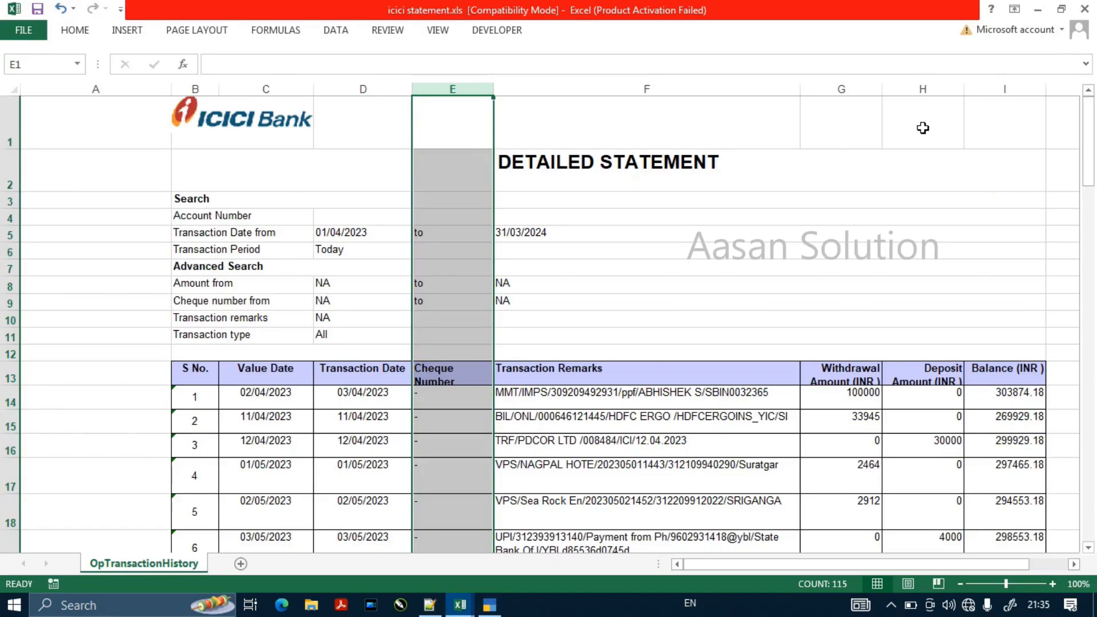
pyautogui.click(900, 89)
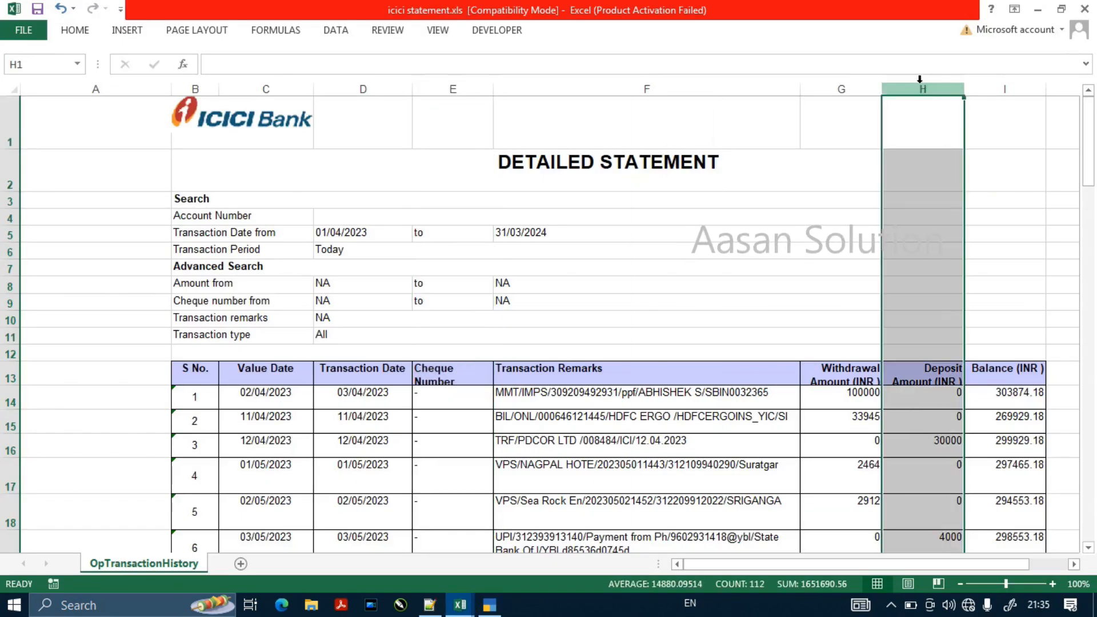
pyautogui.click(841, 86)
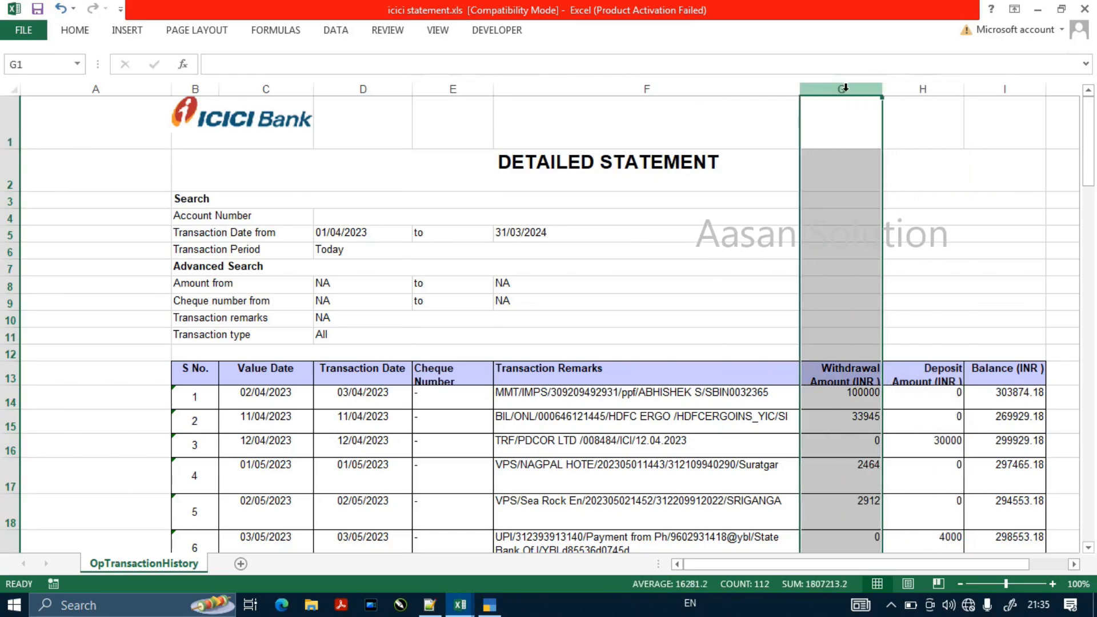
pyautogui.hotkey('alt', 'Tab')
pyautogui.write('8')
pyautogui.press('Return')
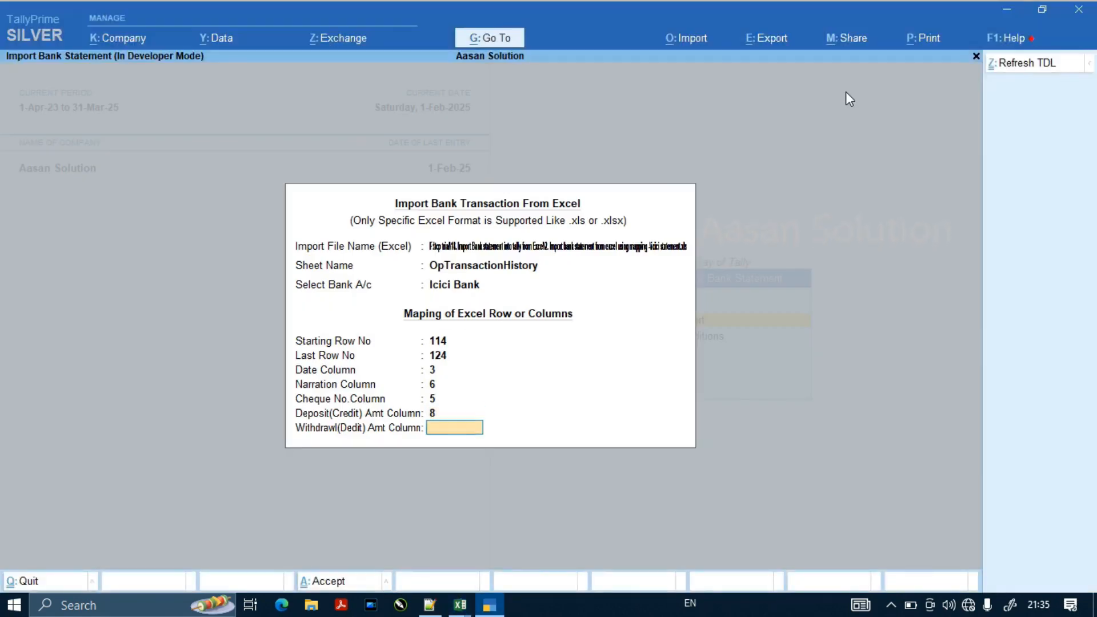
pyautogui.write('7')
pyautogui.press('Return')
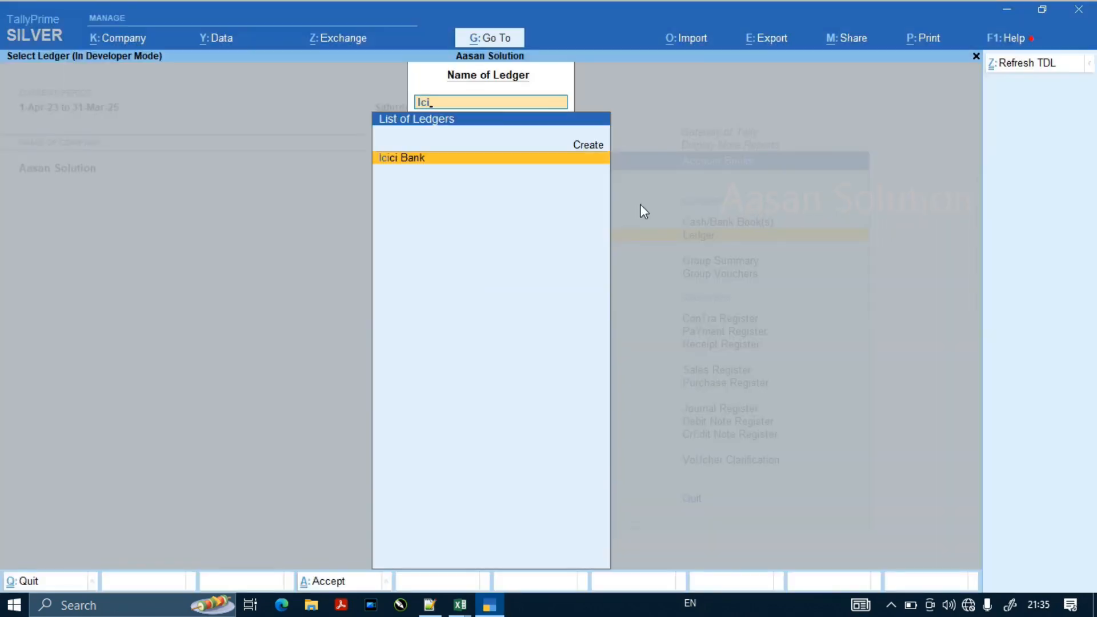
# Step: Display the Icici Bank ledger's vouchers with the report period starting from 1-4-23
pyautogui.press('Return')
pyautogui.press('F2')
pyautogui.write('1-4-23')
pyautogui.press('Return')
pyautogui.press('Return')
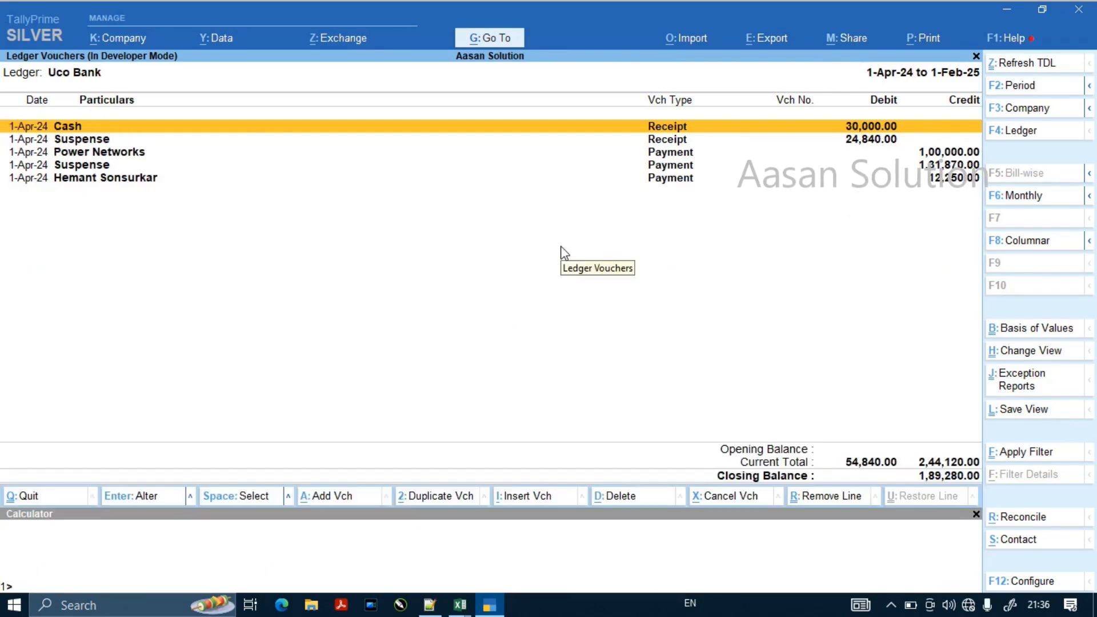
# Step: Review the voucher entries in the Uco Bank ledger, then close the report back to the Gateway of Tally
pyautogui.press('Down')
pyautogui.press('Down')
pyautogui.press('Down')
pyautogui.press('Down')
pyautogui.press('Up')
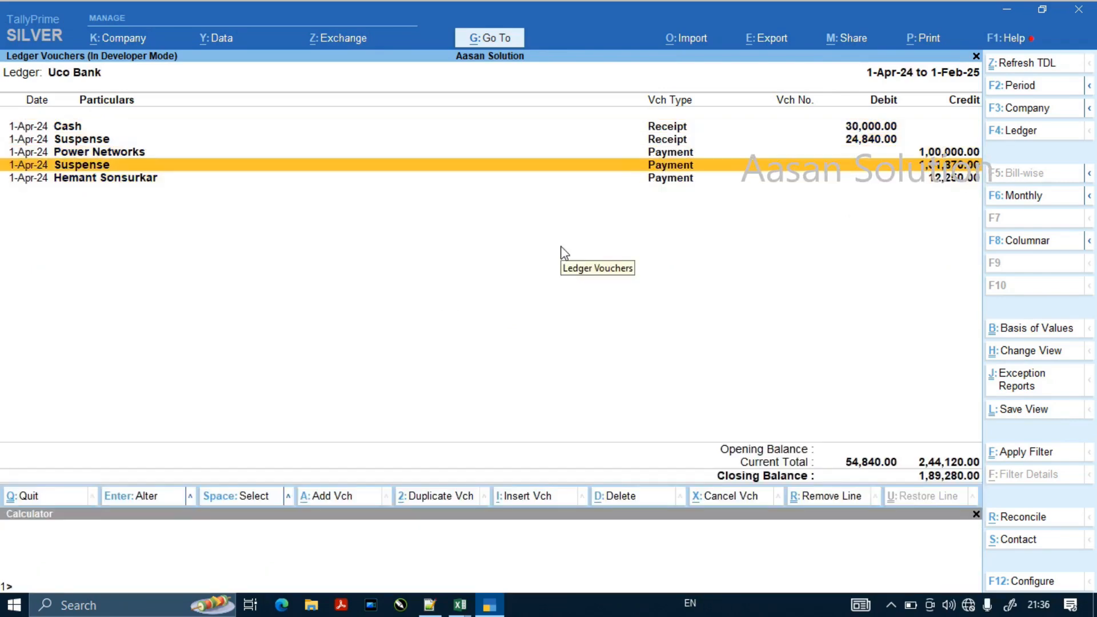
pyautogui.press('Up')
pyautogui.press('Up')
pyautogui.press('Up')
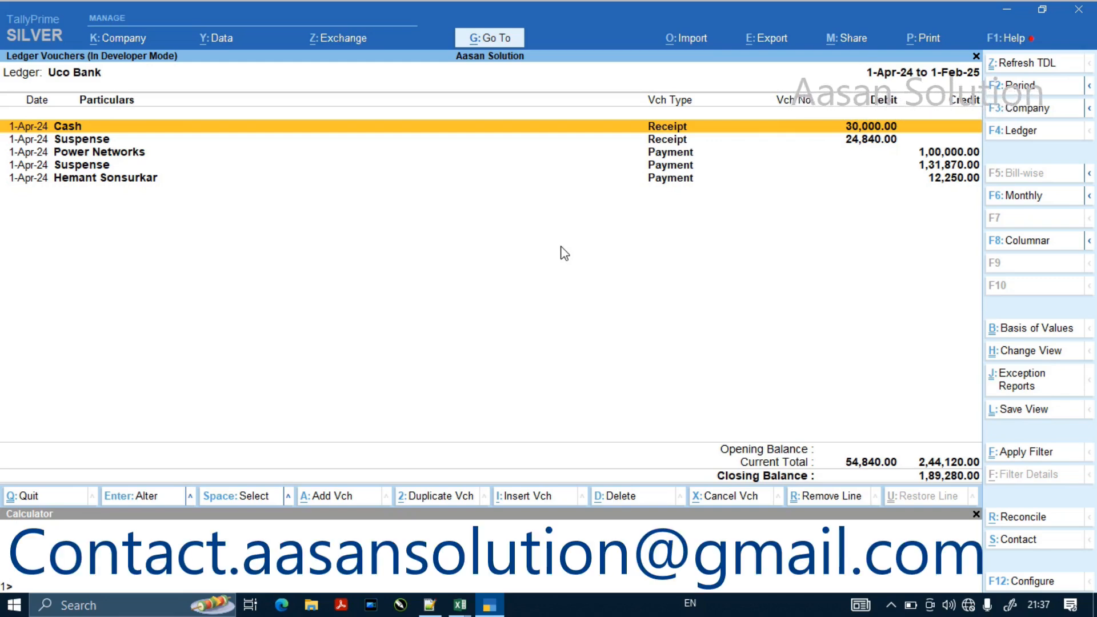
pyautogui.press('Escape')
pyautogui.press('Escape')
pyautogui.press('Escape')
pyautogui.press('Escape')
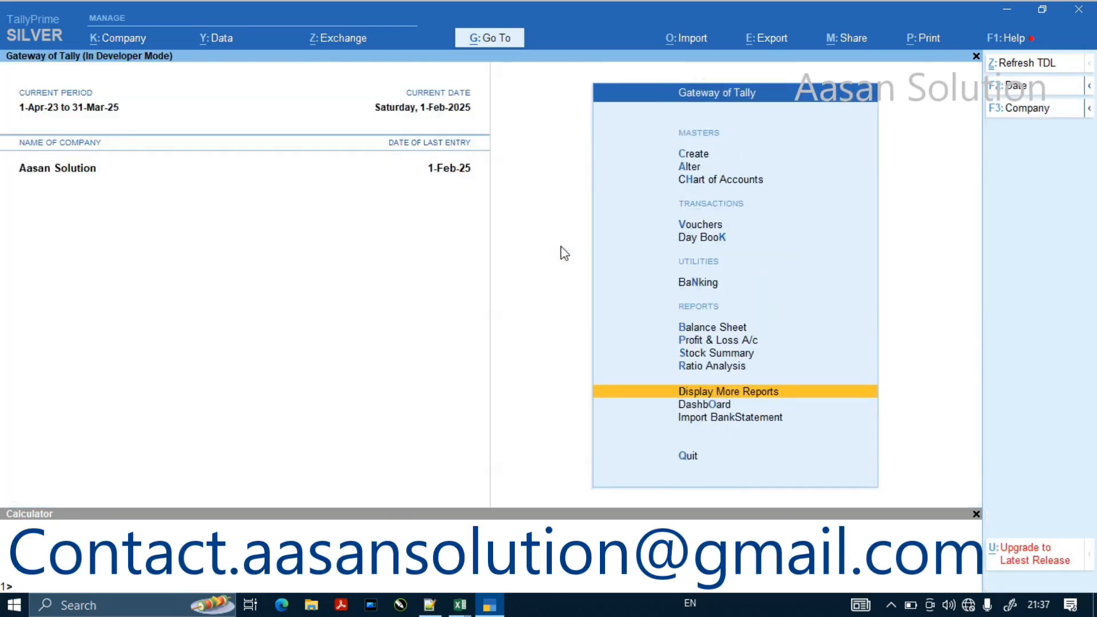